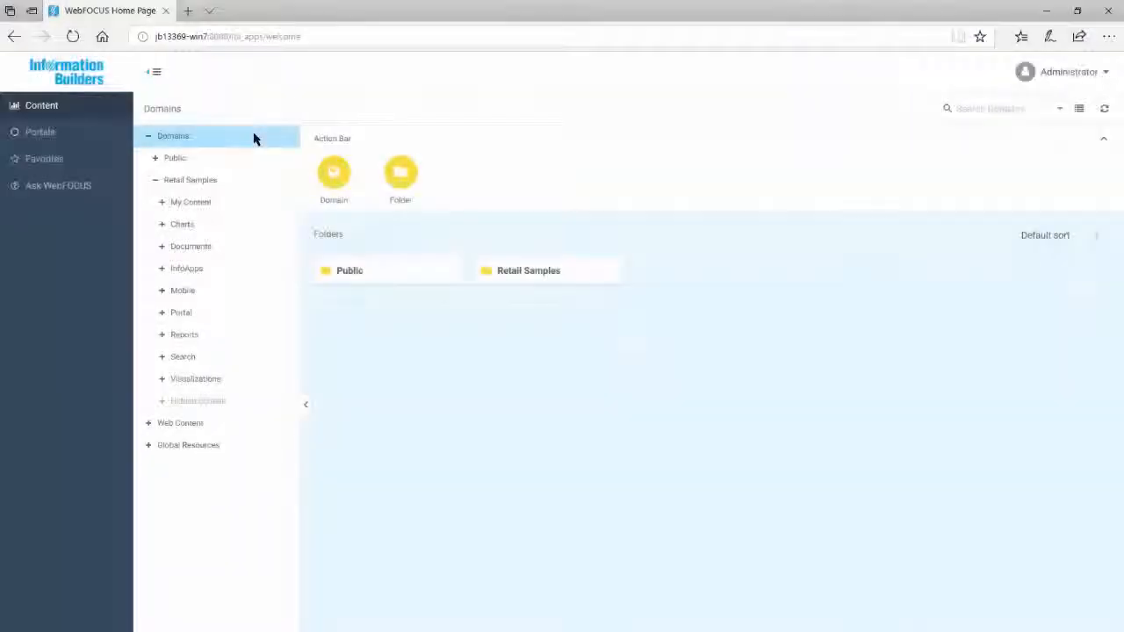
Open the commands of the 2017 folder under Public and start building a new chart in InfoAssist.
left_click(234, 226)
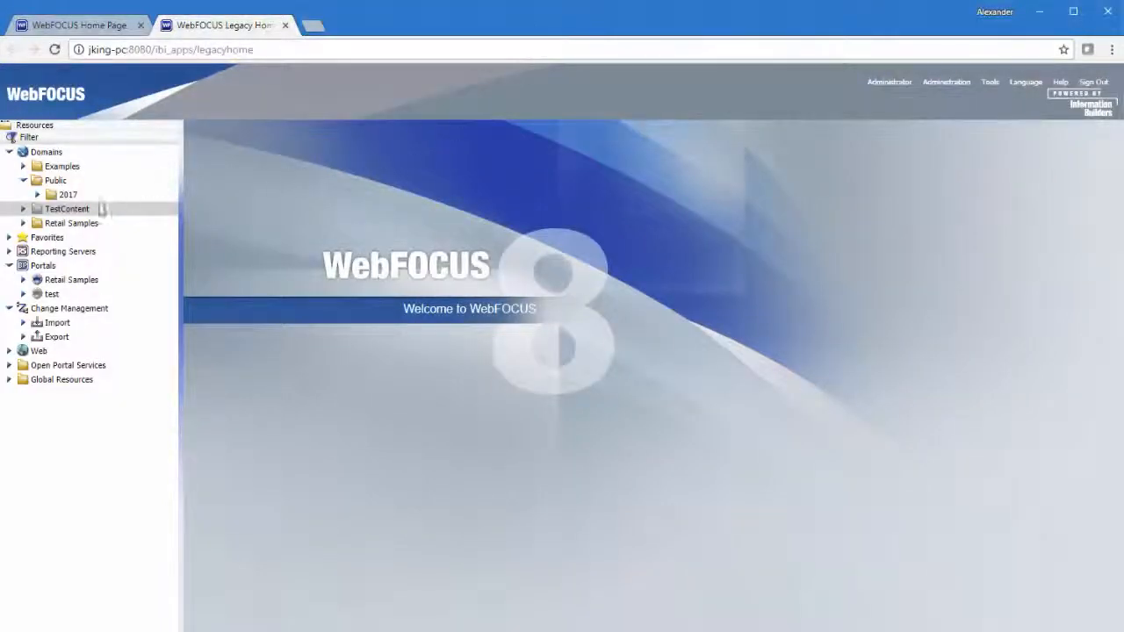
right_click(64, 194)
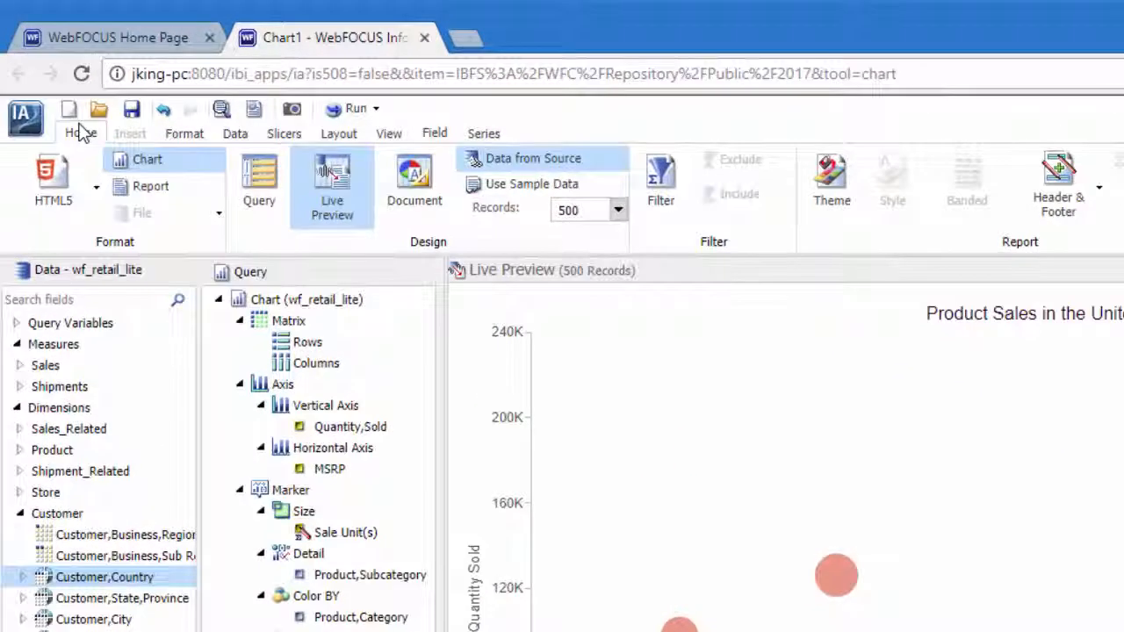
left_click(26, 117)
left_click(50, 151)
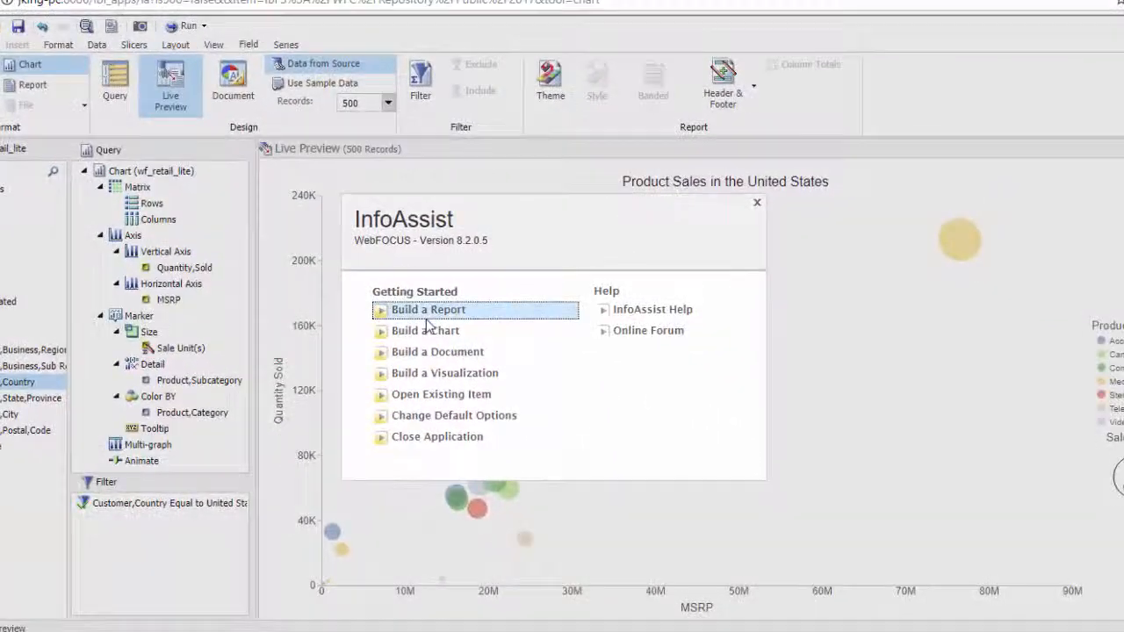
left_click(615, 466)
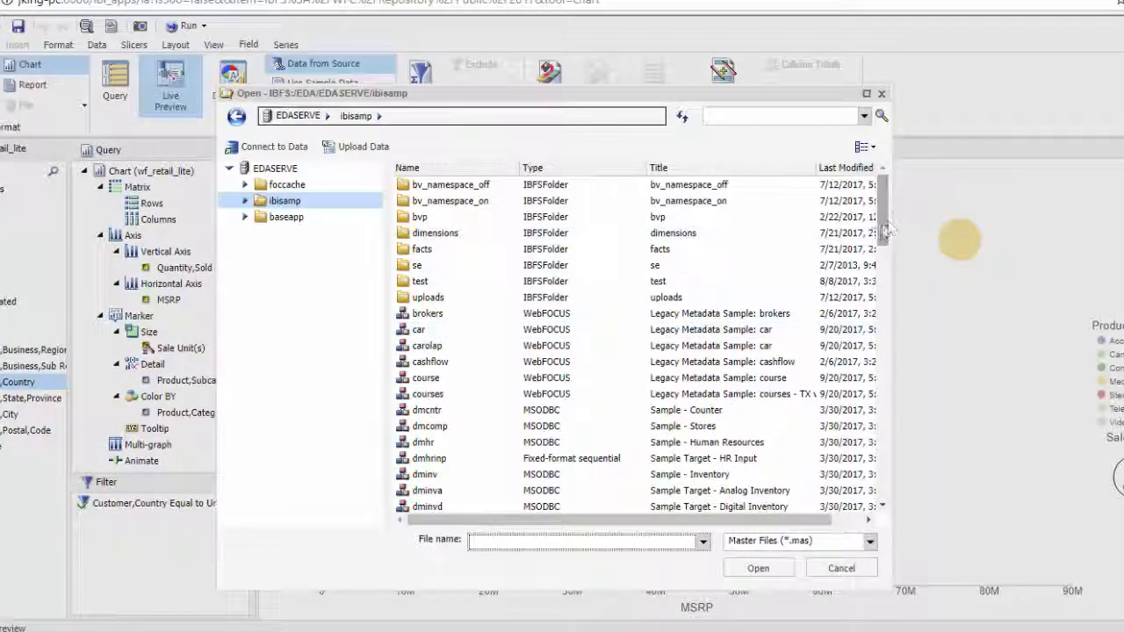
Open the wf_retail_lite master file from the ibisamp folder as the chart's data source.
left_click_drag(884, 234, 883, 494)
left_click(567, 427)
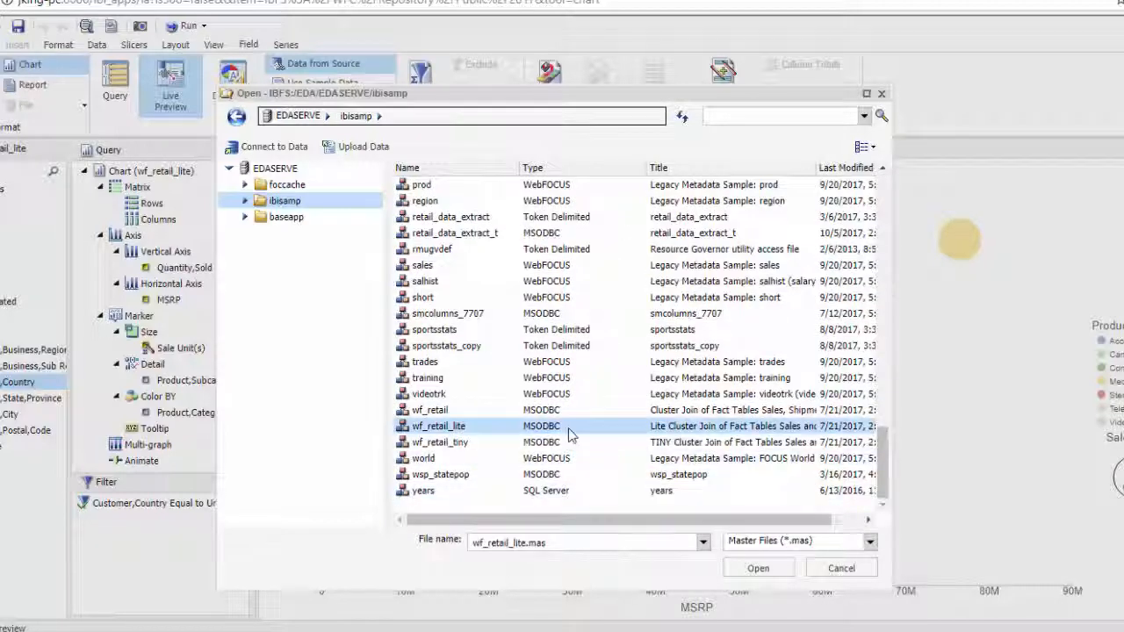
left_click(757, 568)
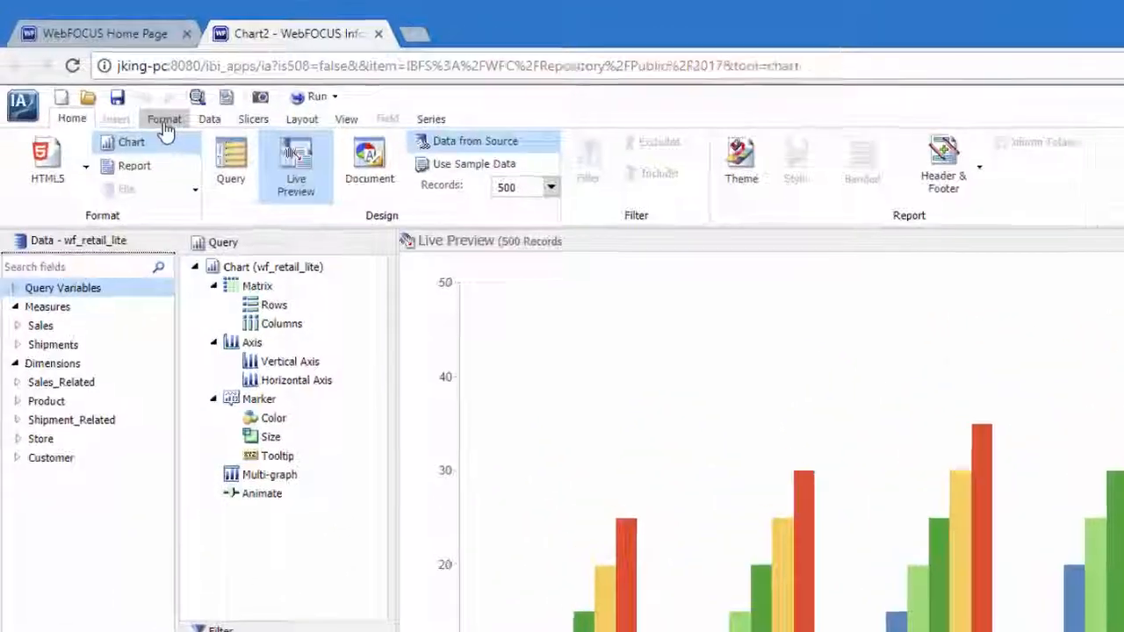
Browse the other chart types, including the X Y Plots, Special, HTML5 and HTML5 Extension categories, without choosing one.
left_click(124, 91)
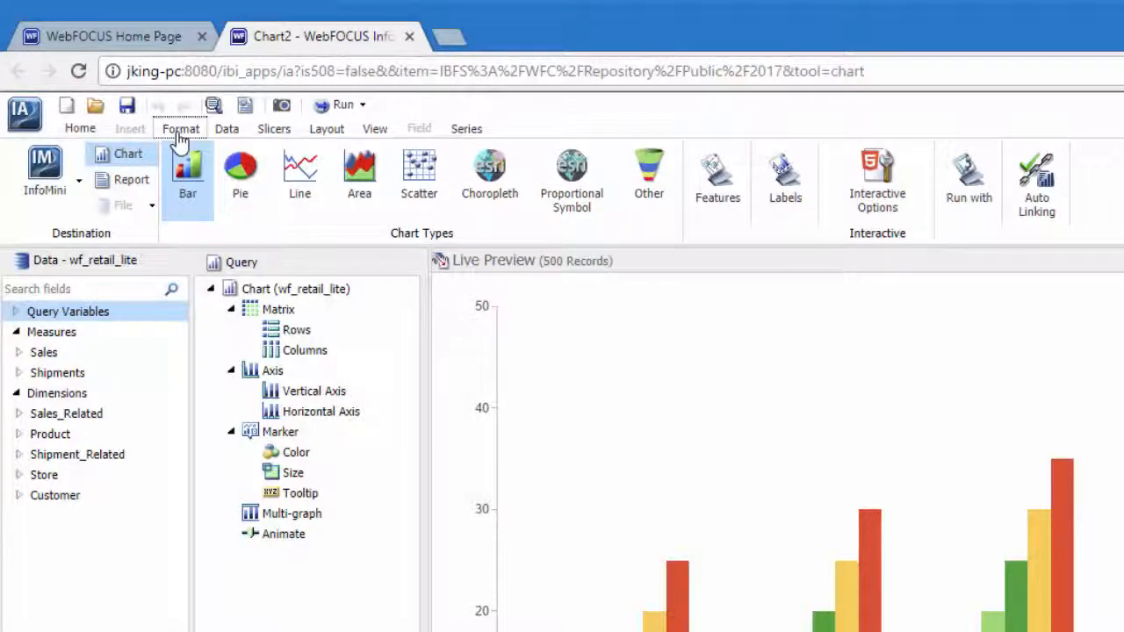
left_click(650, 180)
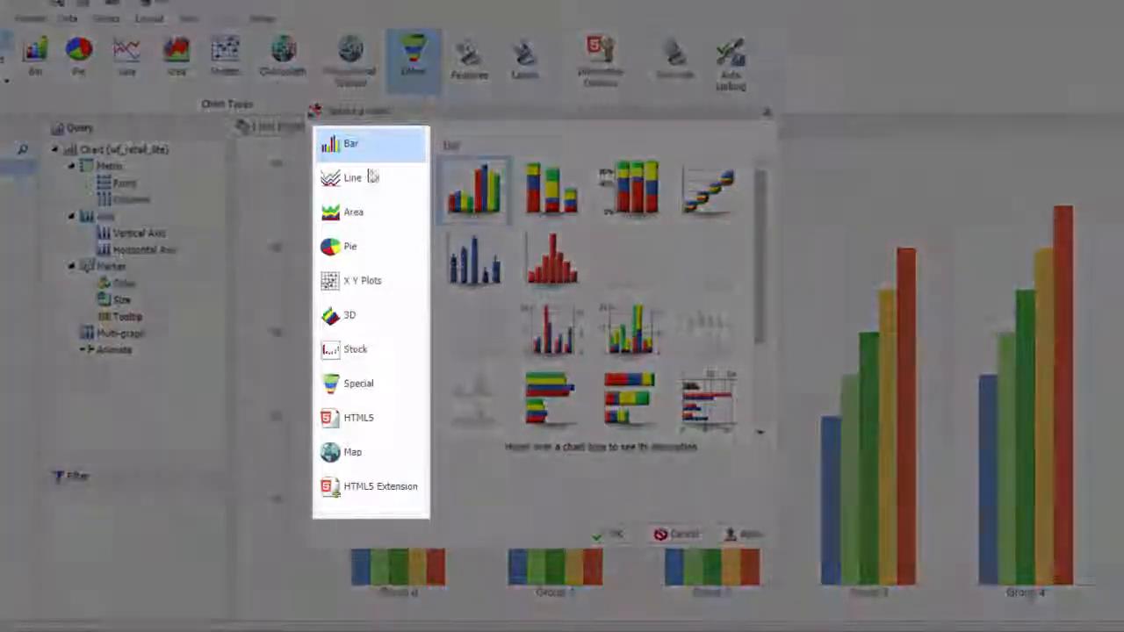
left_click(352, 281)
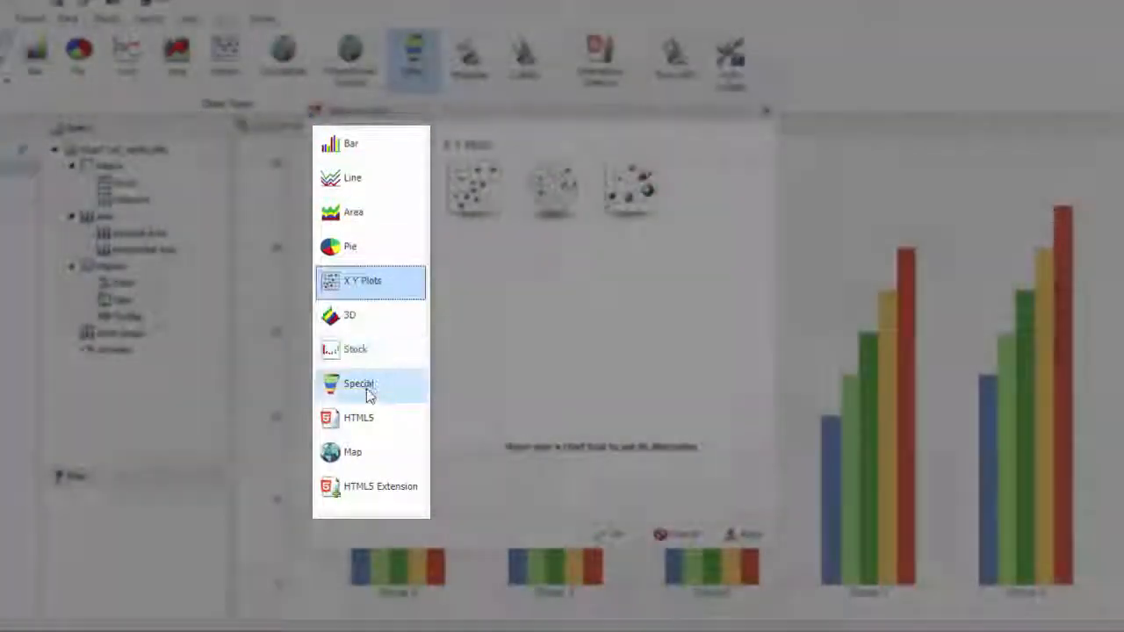
left_click(367, 393)
left_click(368, 415)
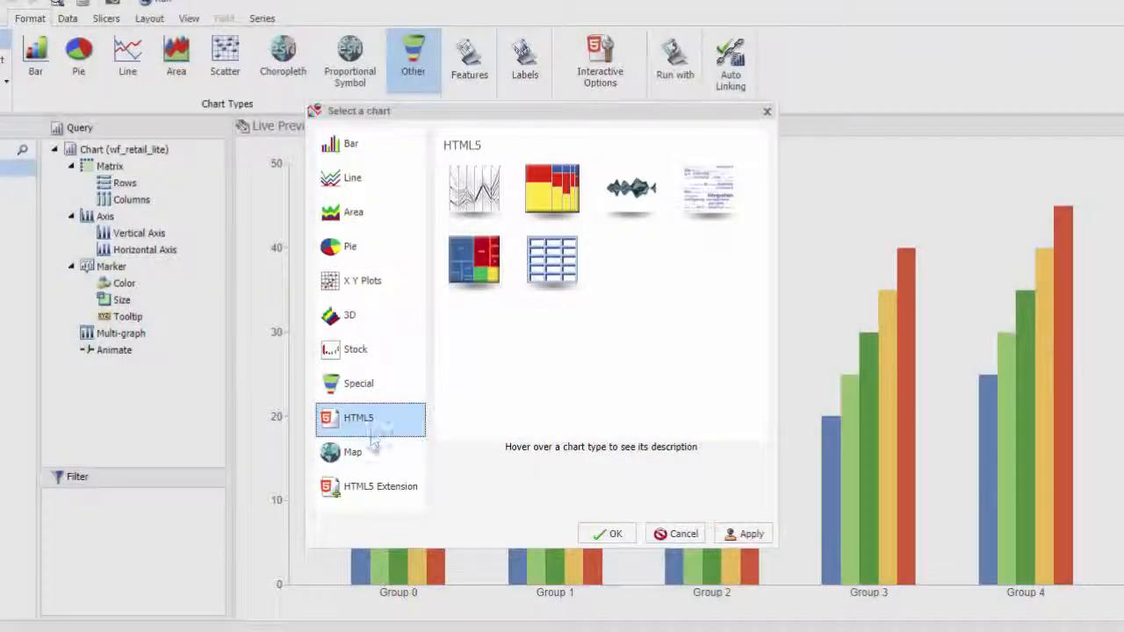
left_click(376, 487)
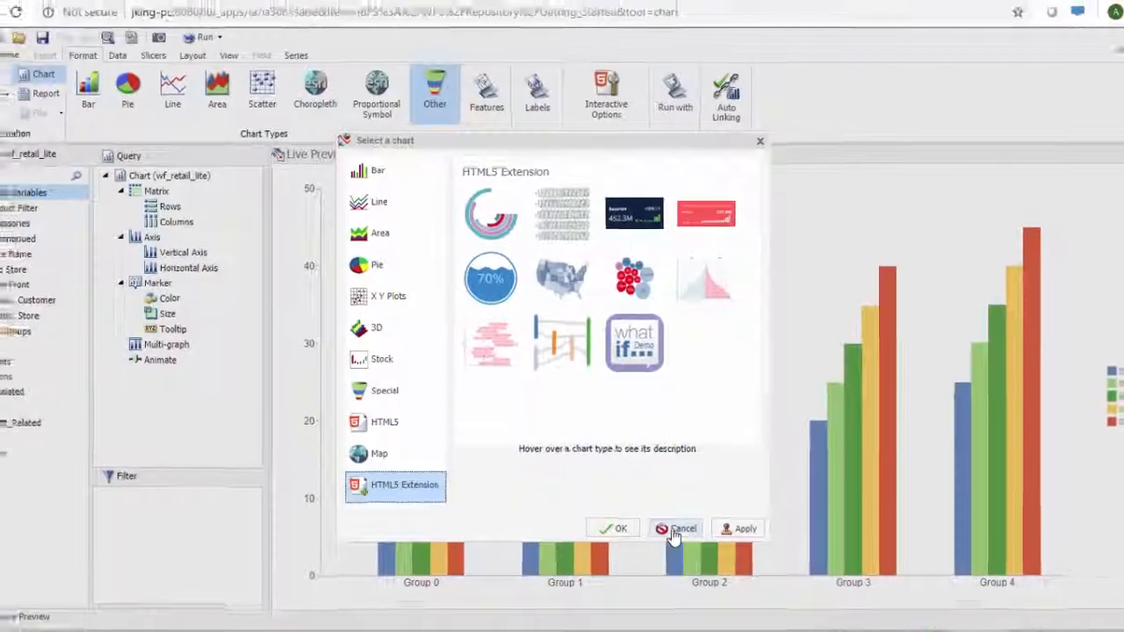
left_click(676, 534)
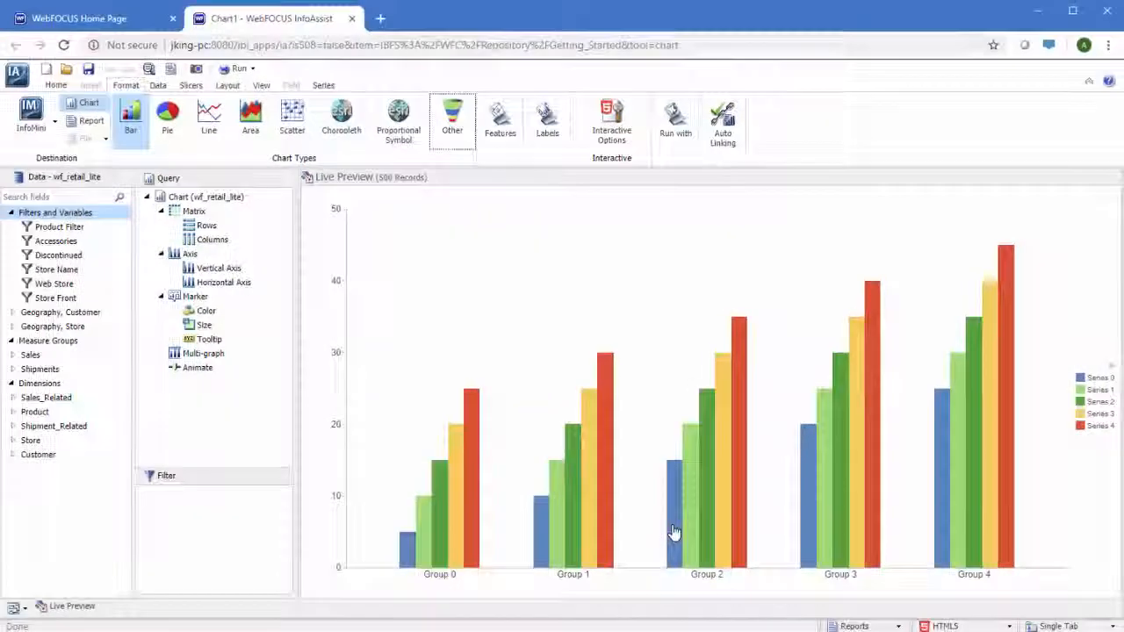
Put Revenue and Cost of Goods on the bar chart's vertical axis and Product,Category on its horizontal axis.
double_click(81, 356)
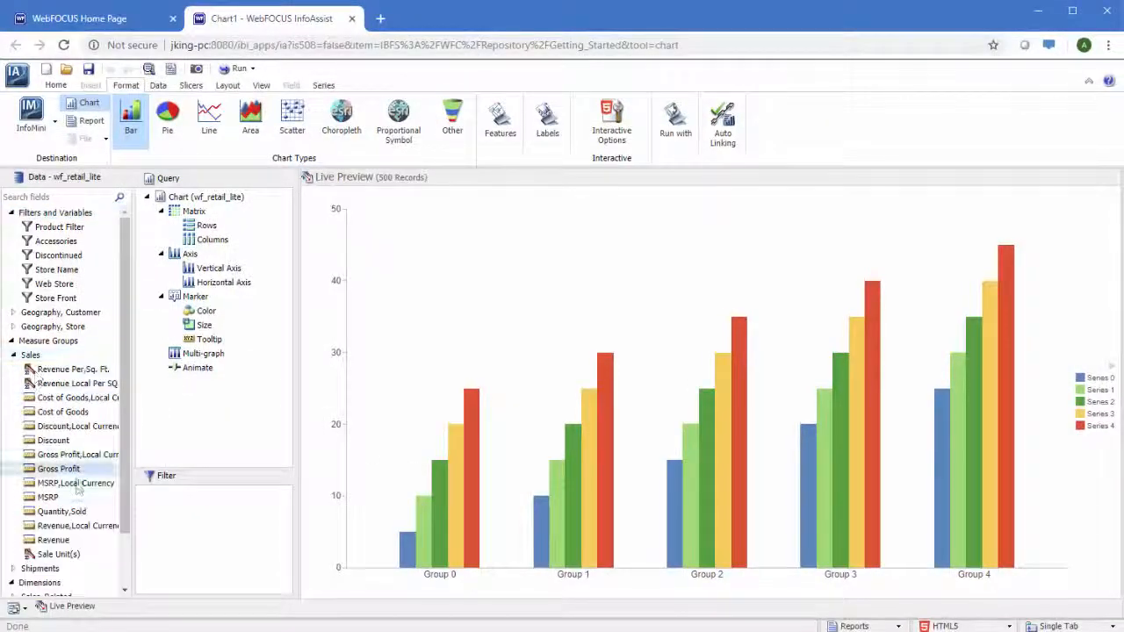
double_click(54, 540)
scroll(43, 526, "down", 2)
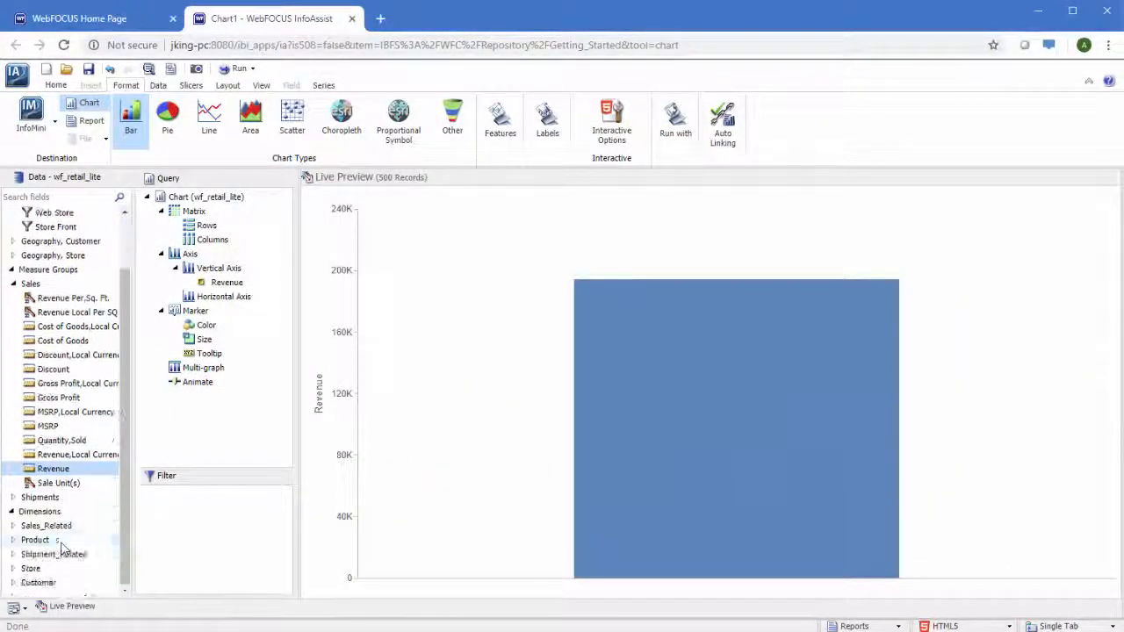
left_click(12, 540)
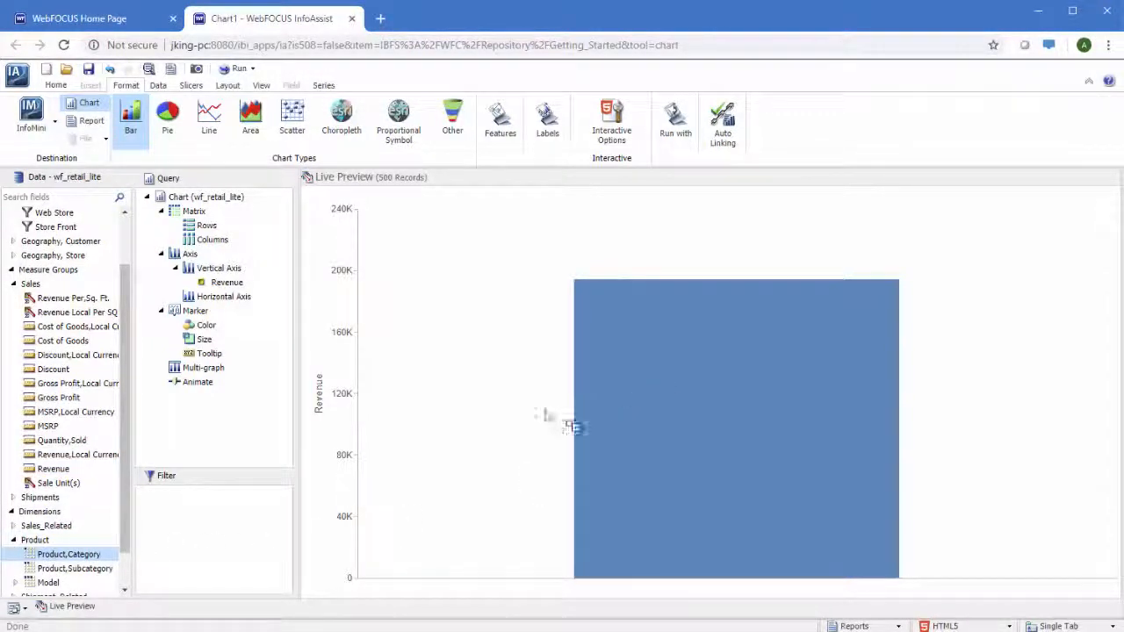
left_click_drag(258, 298, 244, 301)
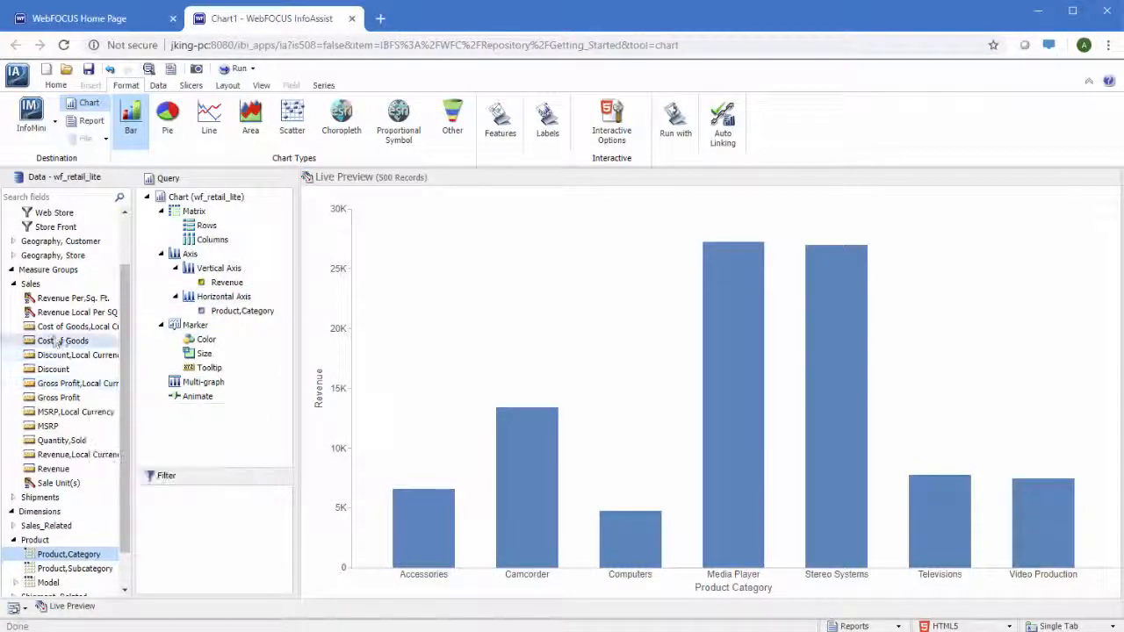
left_click_drag(61, 341, 245, 274)
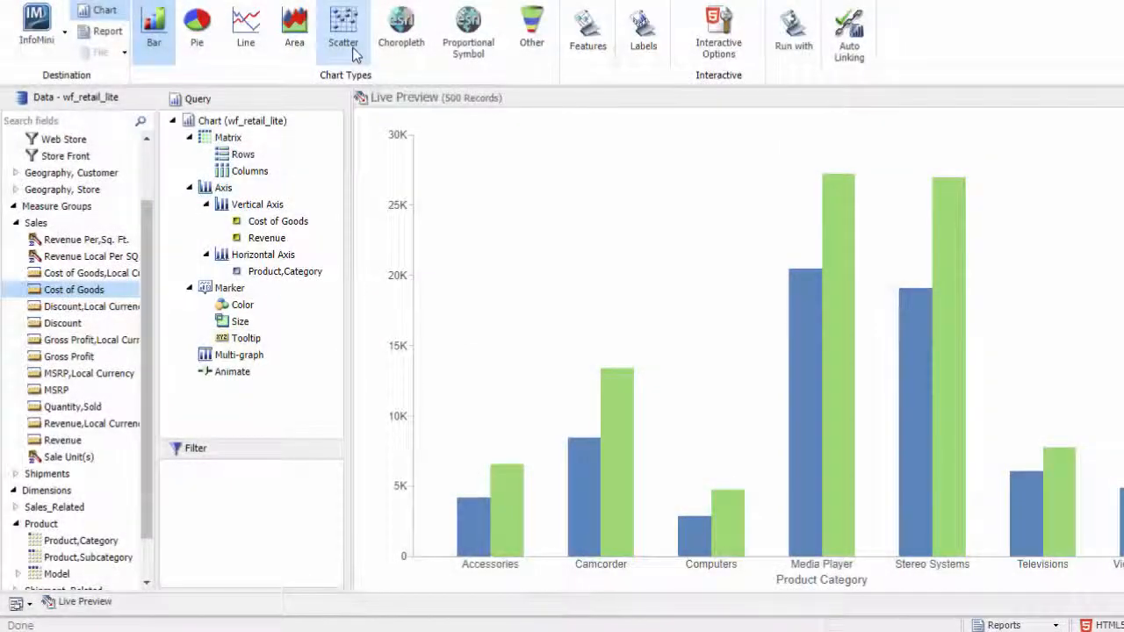
Convert the chart to a scatter plot with Revenue on the horizontal axis and Product,Category as the marker color.
left_click(344, 31)
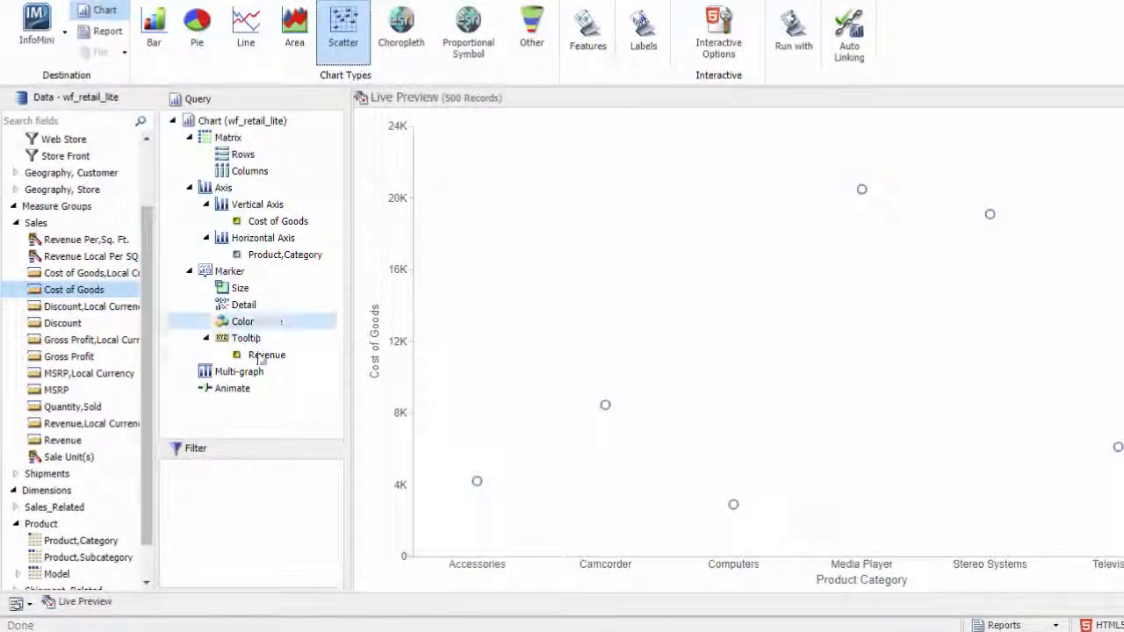
left_click_drag(266, 355, 287, 257)
left_click_drag(81, 540, 219, 323)
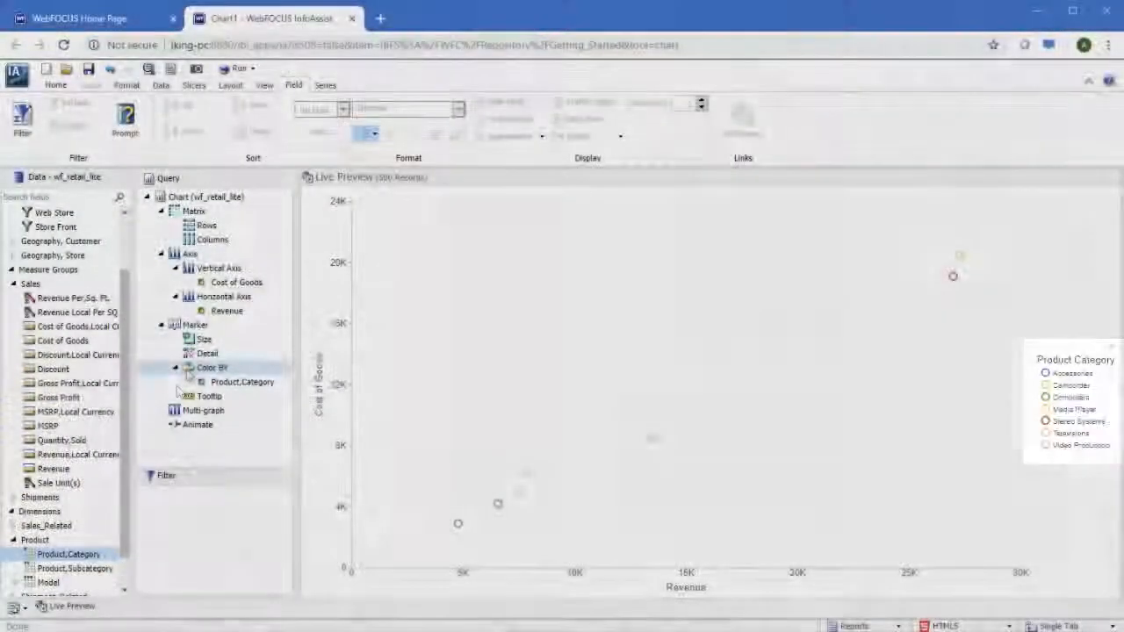
Assign Sale Unit(s) to the marker size and Product,Subcategory to the marker detail.
left_click(209, 396)
left_click_drag(74, 488, 218, 345)
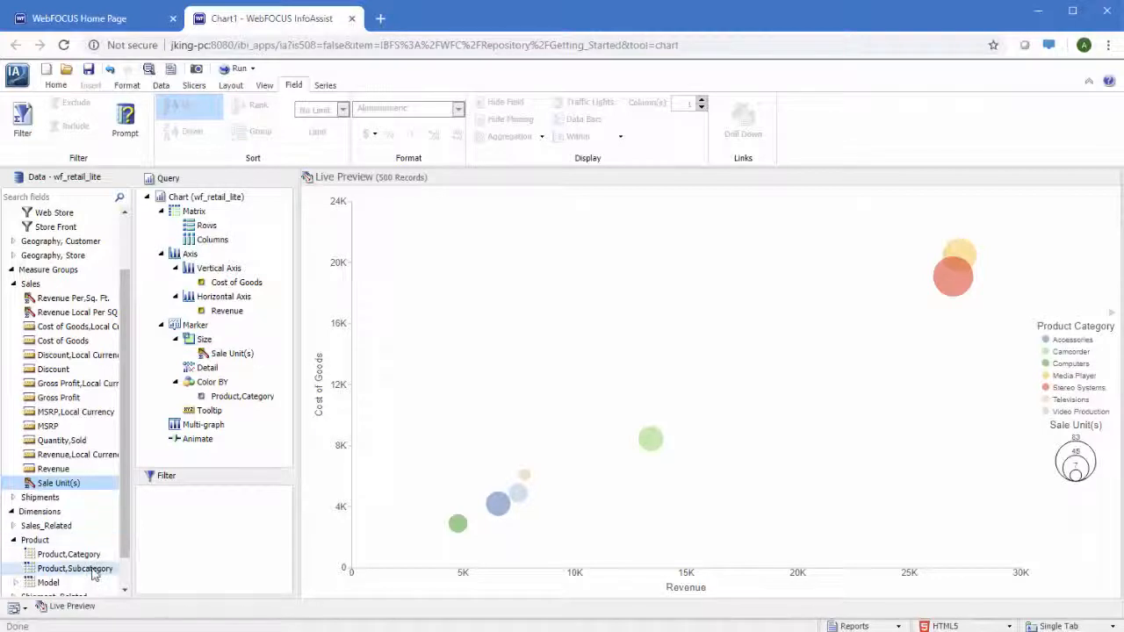
left_click_drag(93, 569, 252, 373)
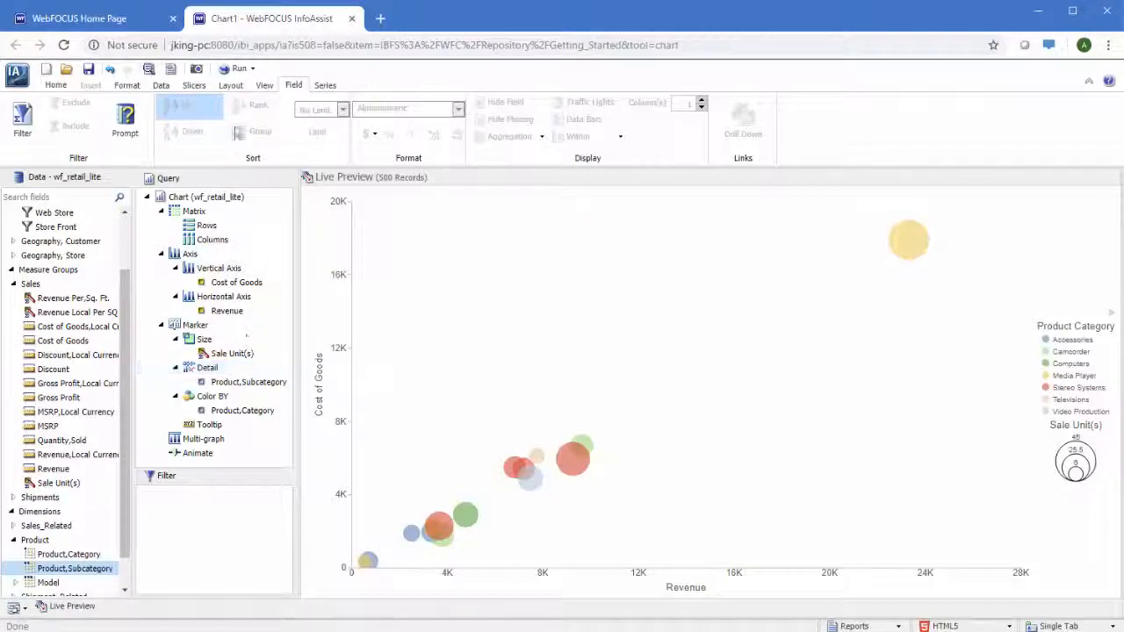
Run the chart, examine the bubbles in the full output, and close the output.
left_click(232, 73)
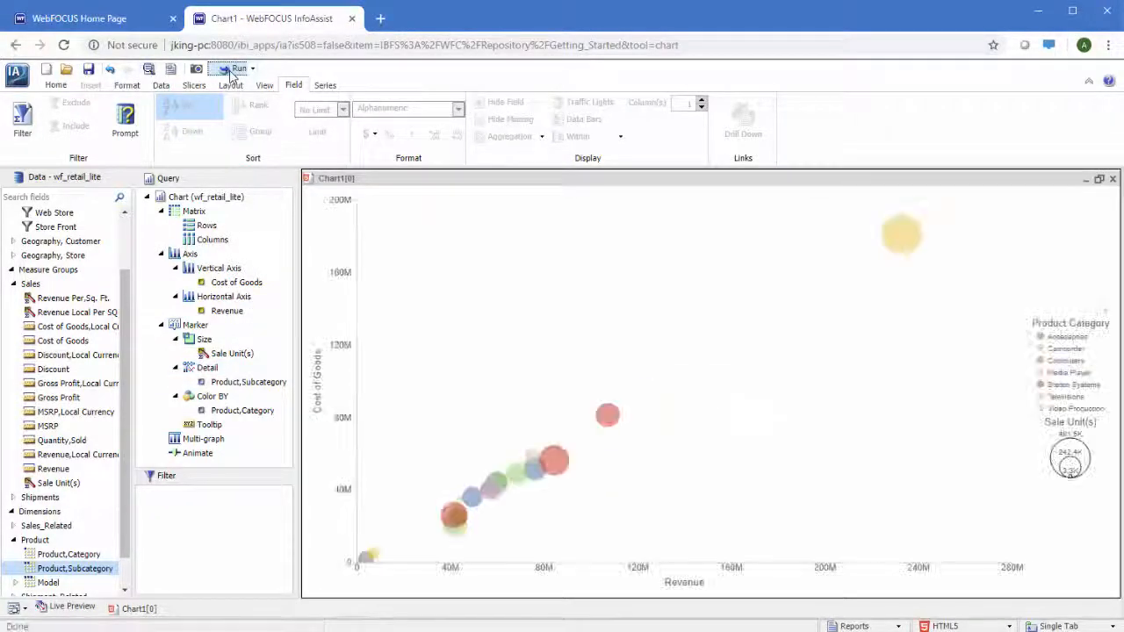
mouse_move(562, 462)
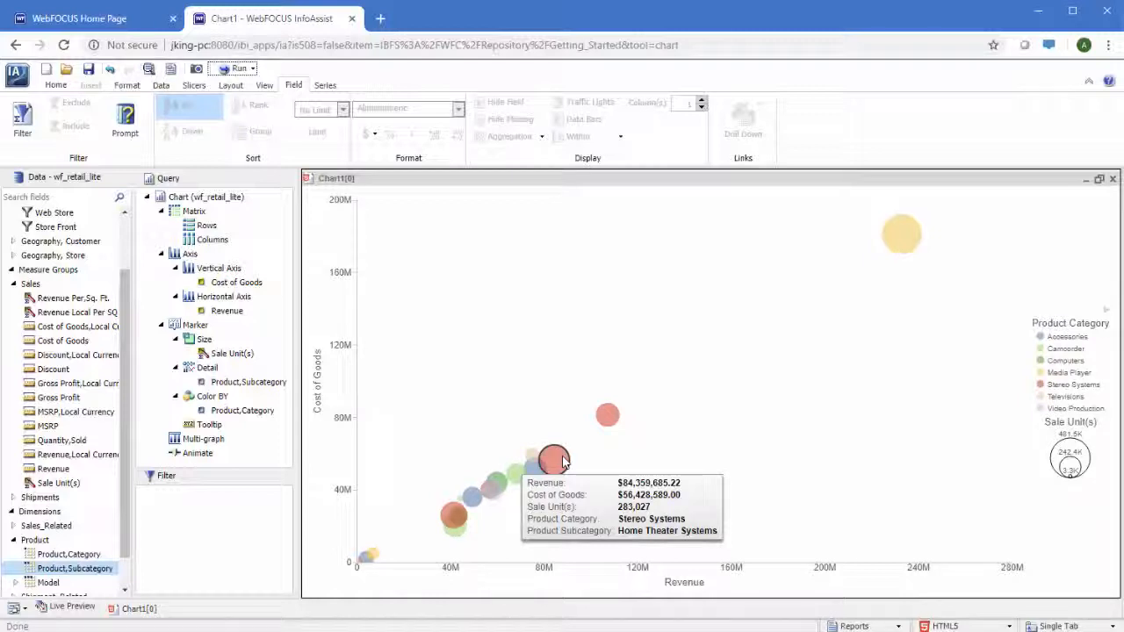
left_click(1111, 179)
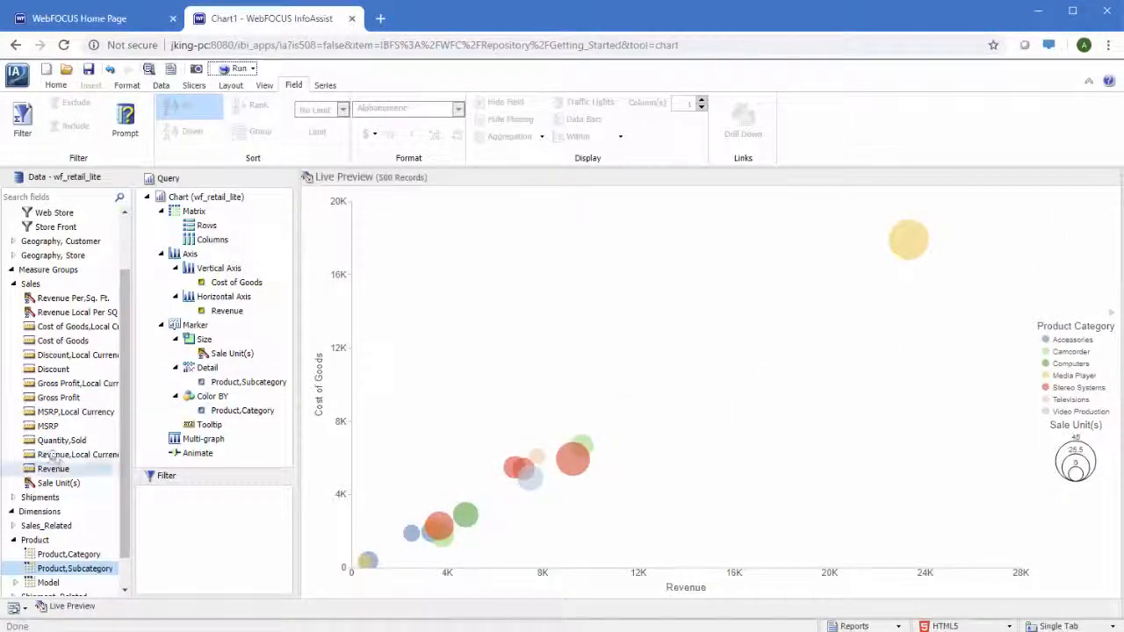
Add Quantity,Sold to the marker tooltip, run the chart to check a bubble's tooltip, and close the output.
left_click_drag(61, 440, 220, 426)
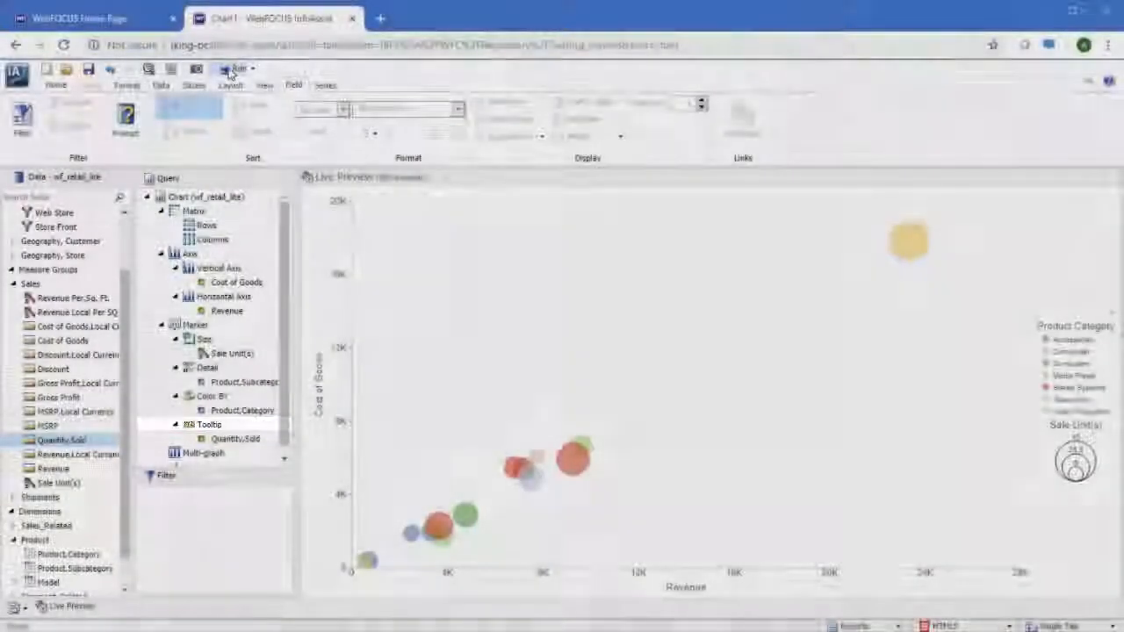
left_click(230, 70)
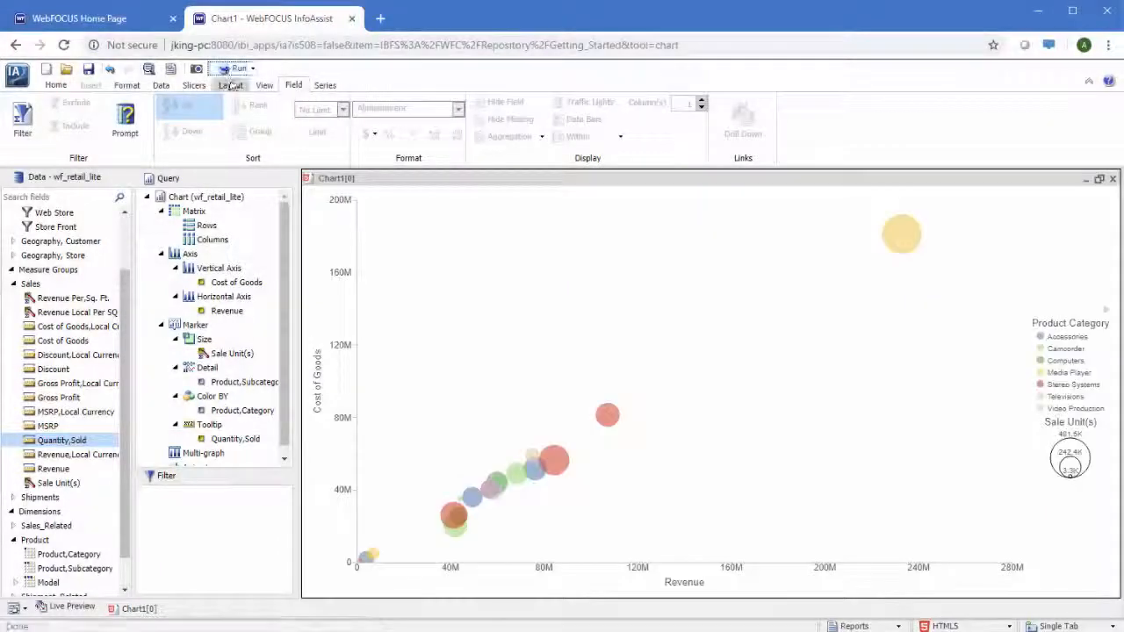
mouse_move(607, 416)
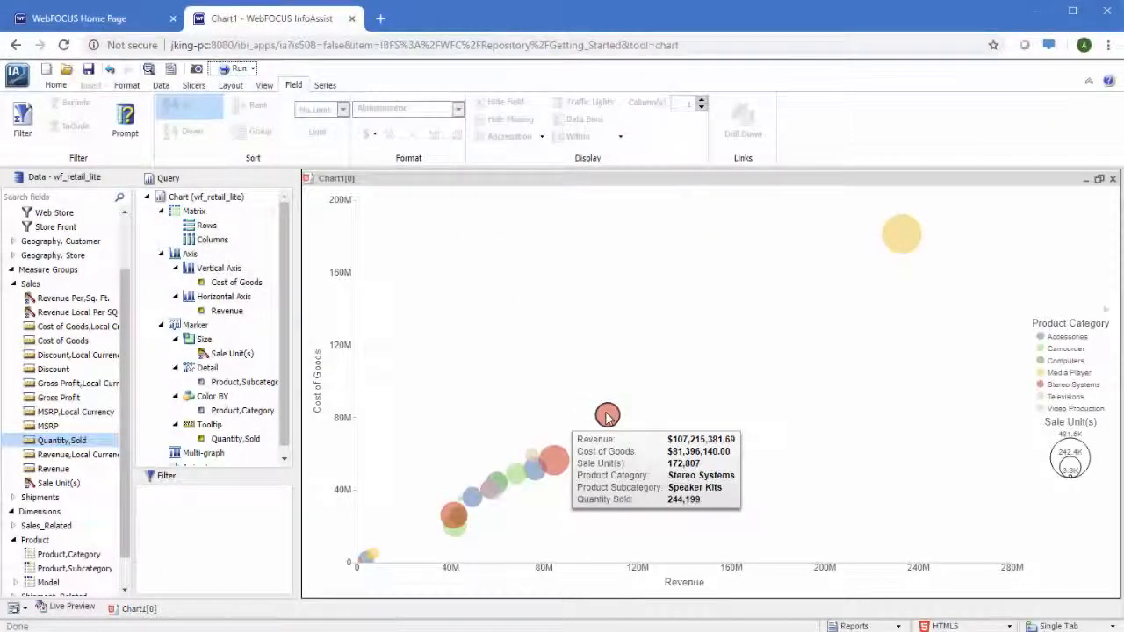
left_click(1113, 178)
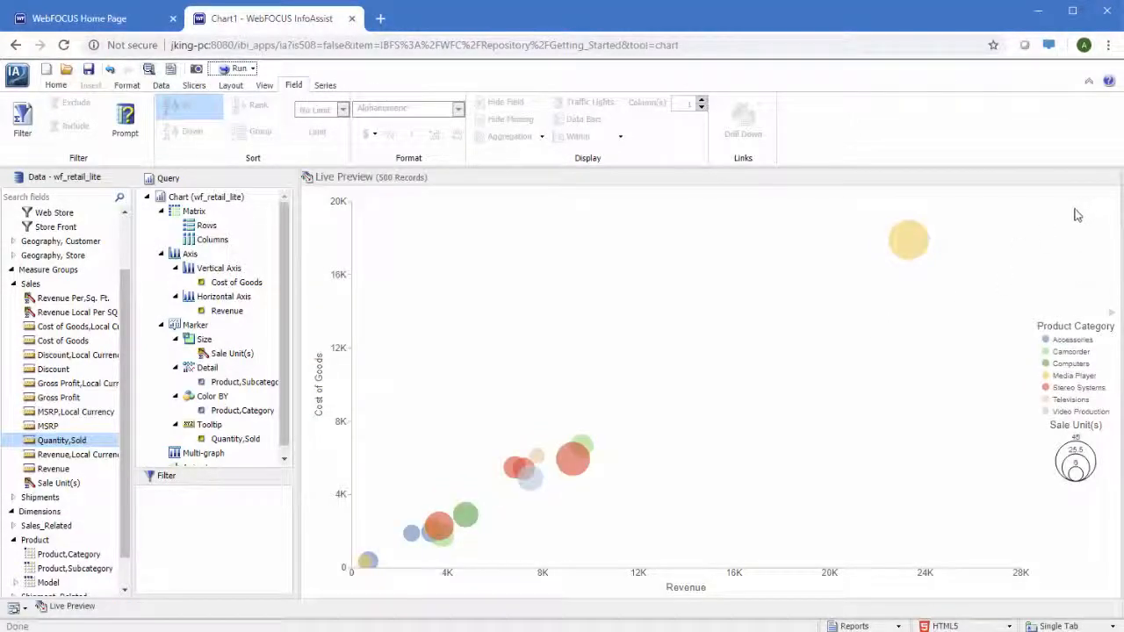
Try to add Customer,Country from the Customer dimension directly to the chart's filters.
scroll(77, 322, "down", 1)
left_click(13, 583)
scroll(13, 585, "down", 2)
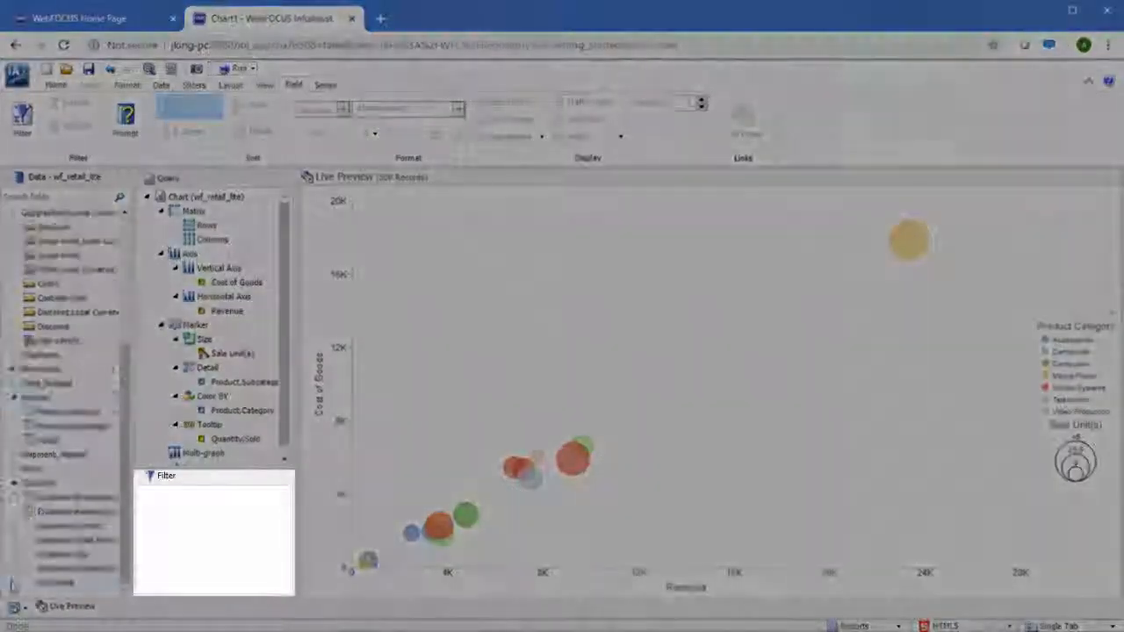
left_click_drag(53, 569, 176, 531)
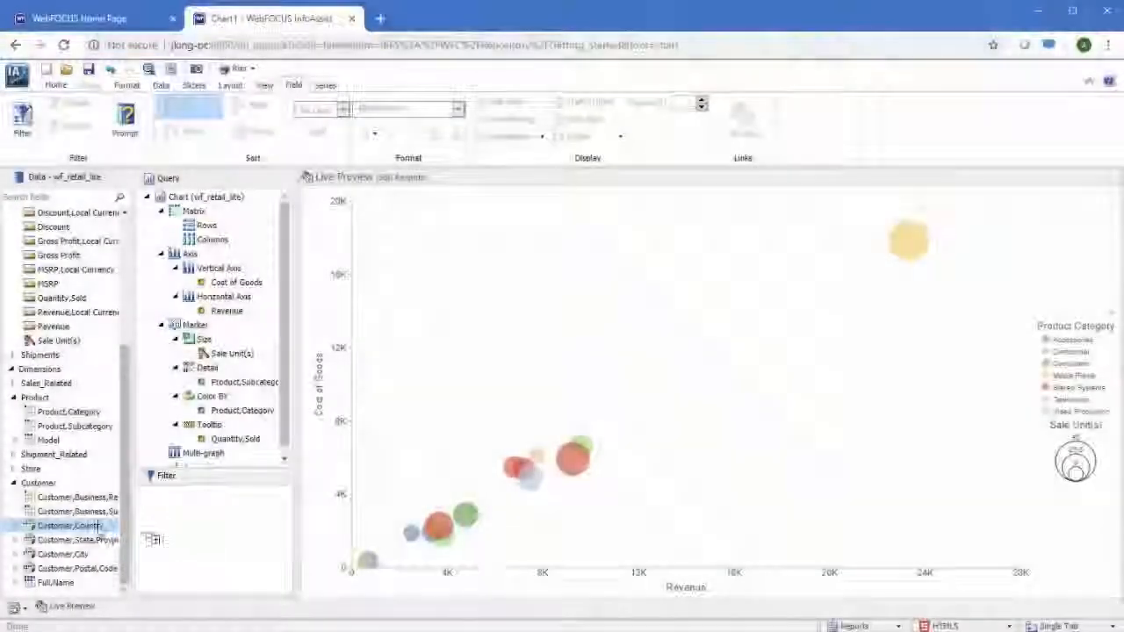
Create a filtering condition for the chart that uses Customer,Country as its field.
left_click(160, 85)
left_click(188, 119)
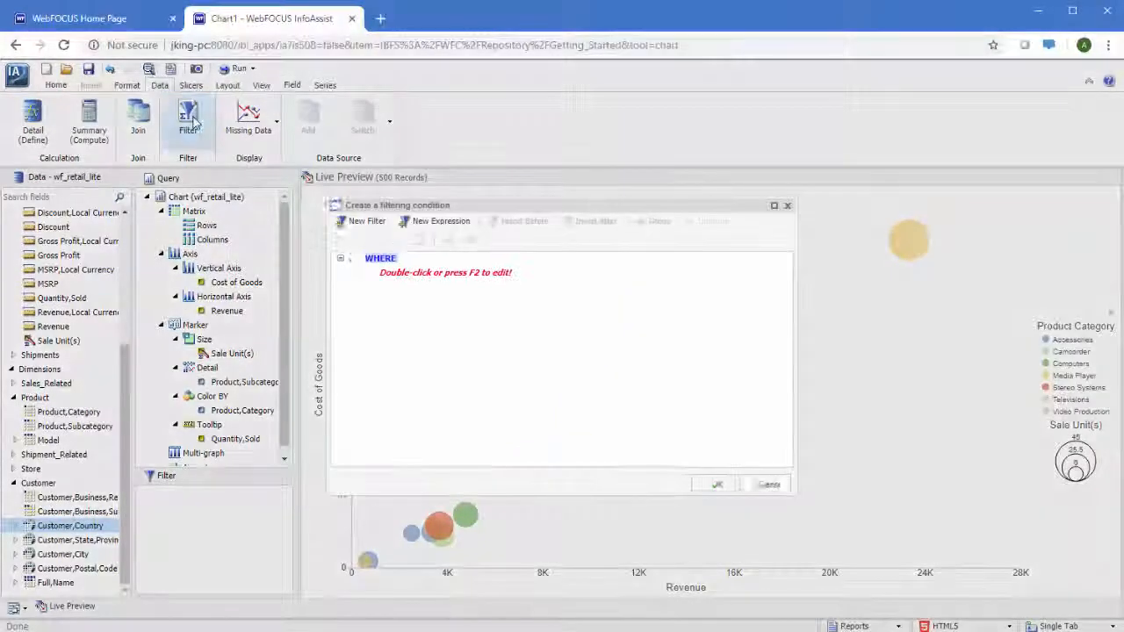
double_click(394, 273)
left_click(410, 274)
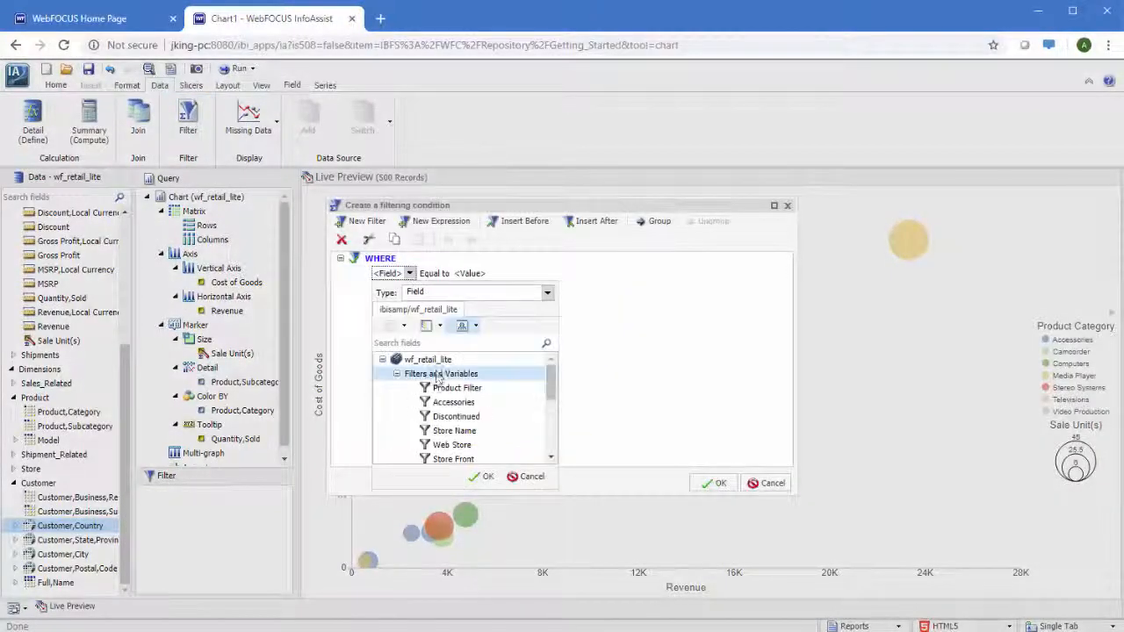
scroll(438, 378, "down", 5)
double_click(436, 444)
double_click(446, 403)
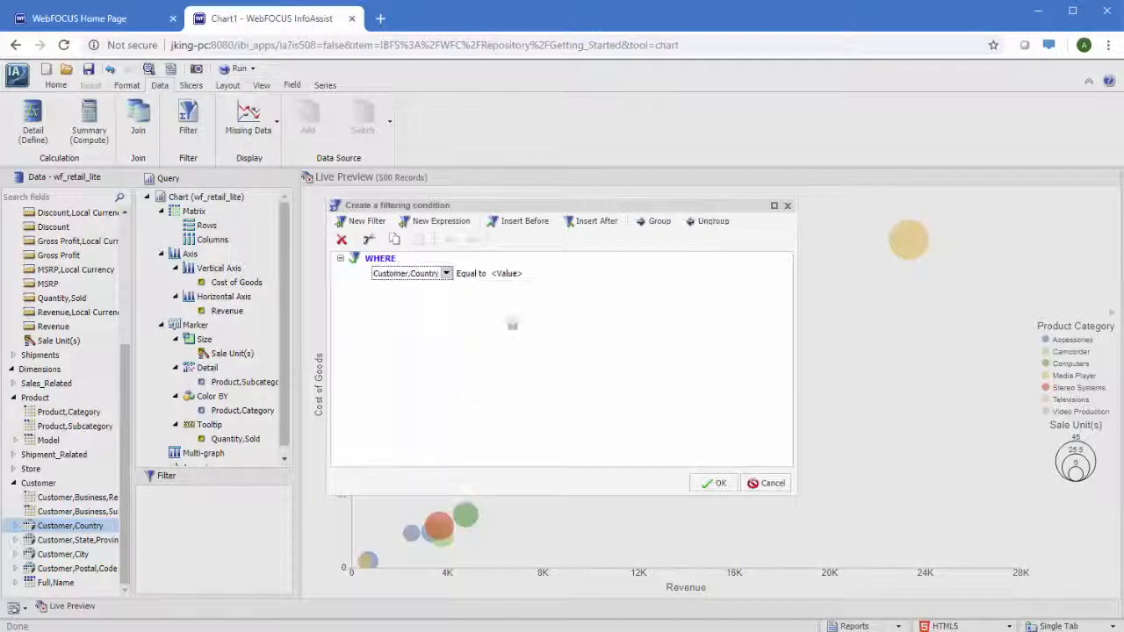
Set the filter condition's constant value to United States and apply the filter to the chart.
left_click(508, 277)
left_click(521, 365)
left_click(527, 381)
scroll(531, 444, "down", 5)
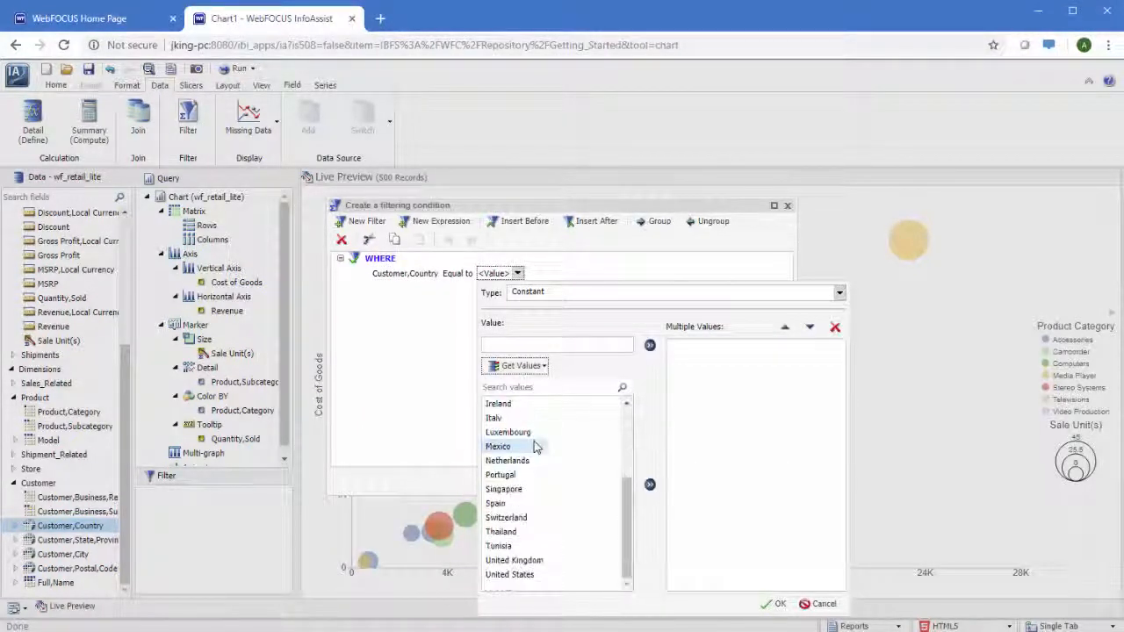
double_click(525, 575)
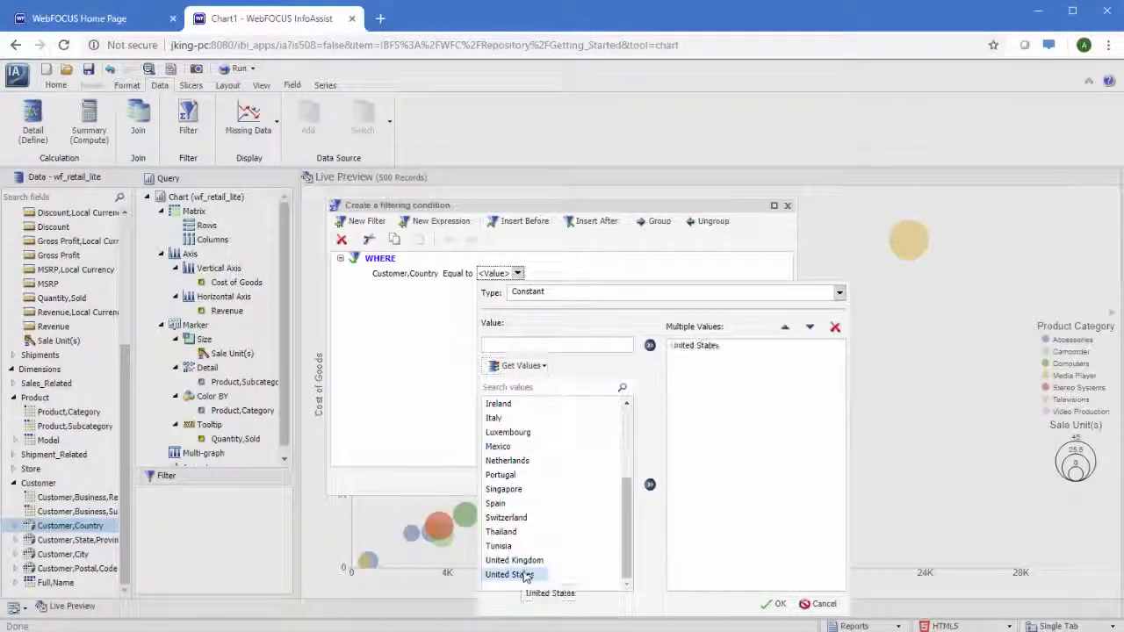
left_click(775, 603)
left_click(707, 489)
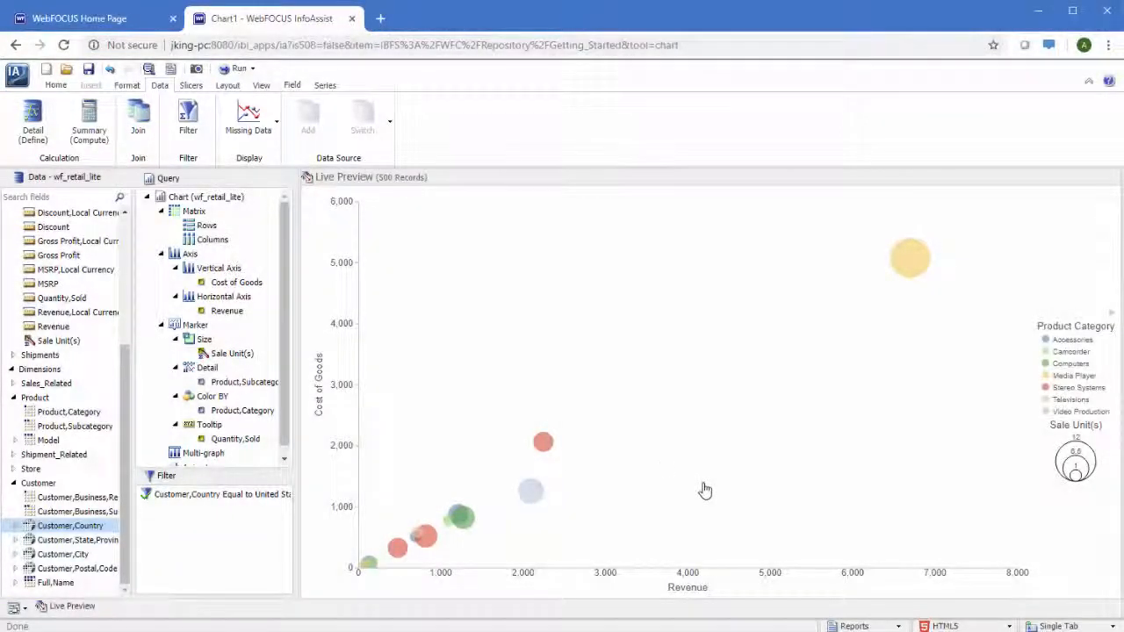
Add the page header "Product Subcategory Sales" to the chart.
left_click(64, 87)
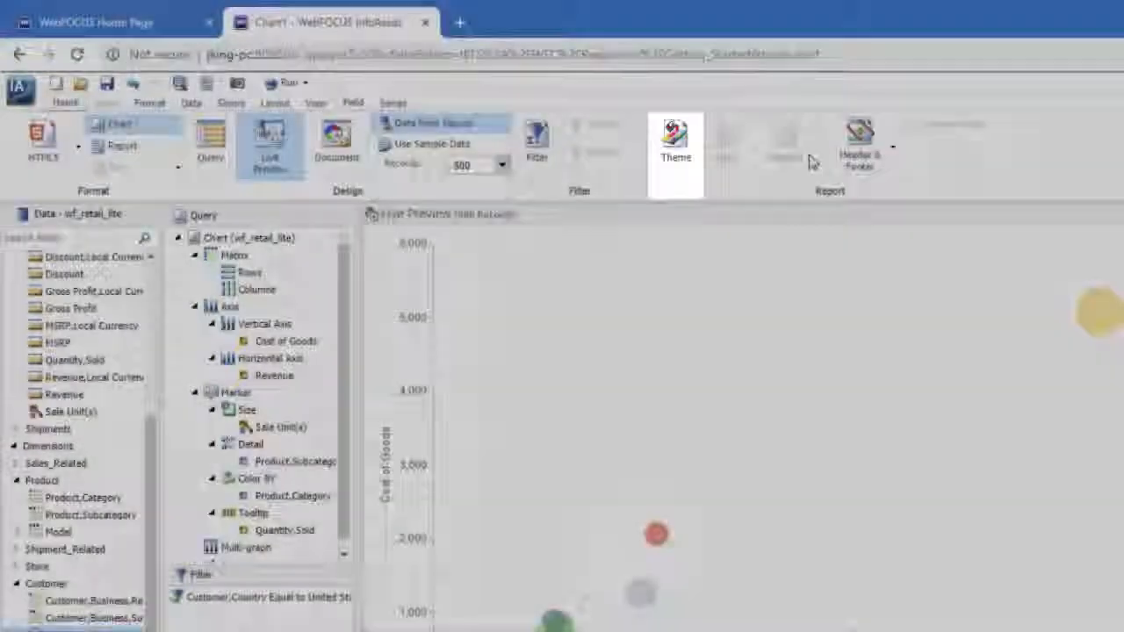
left_click(860, 140)
type("Pro")
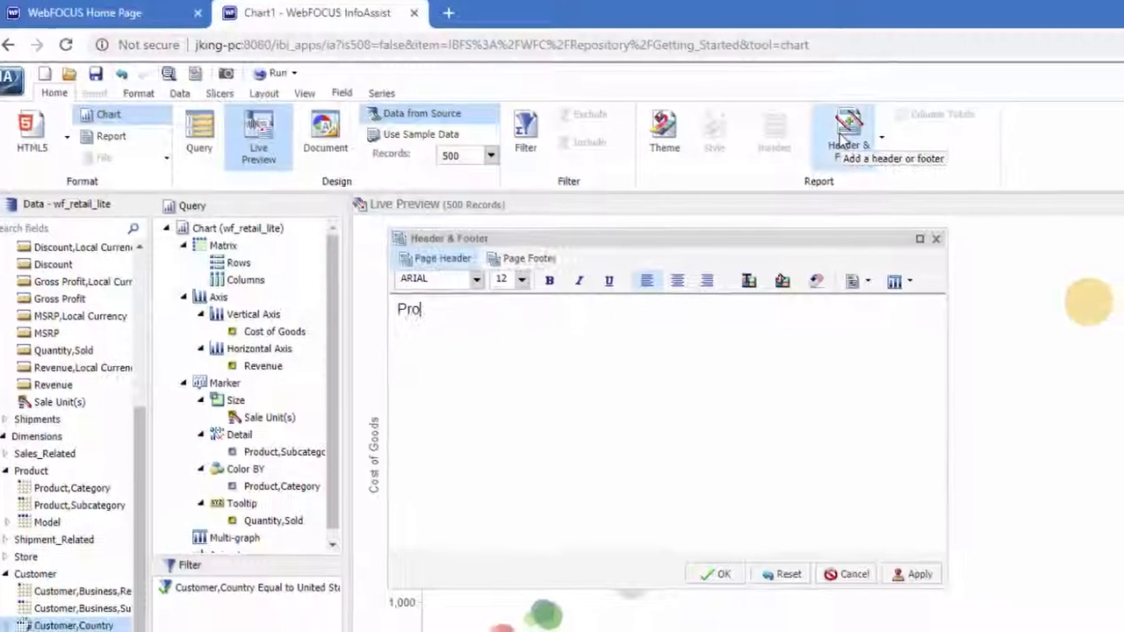
type("duct Subcategory Sales")
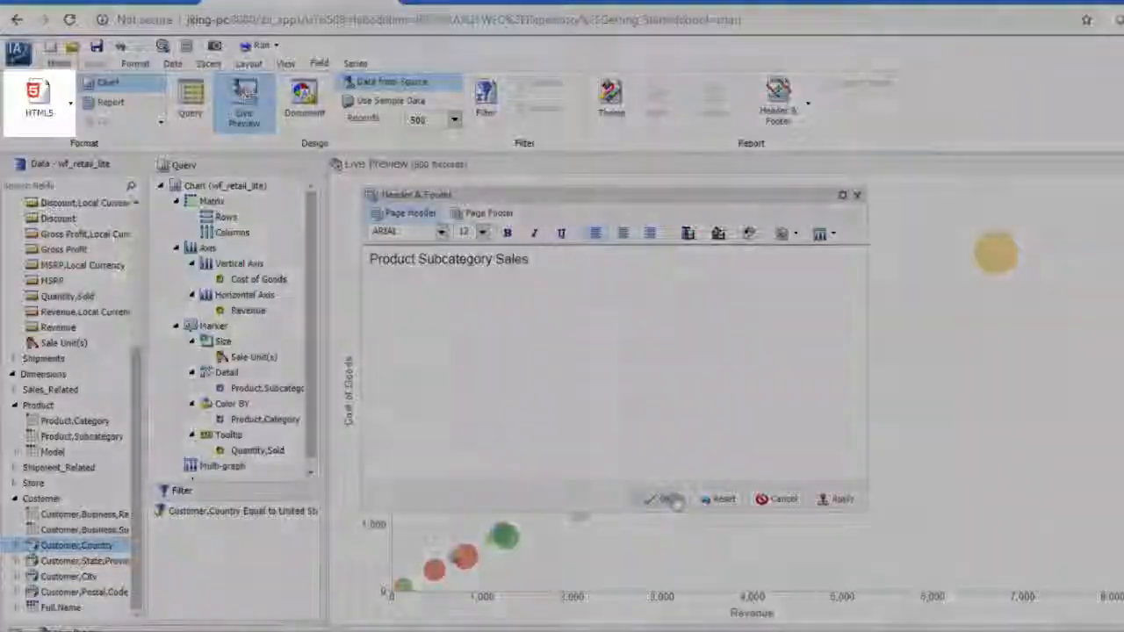
left_click(612, 483)
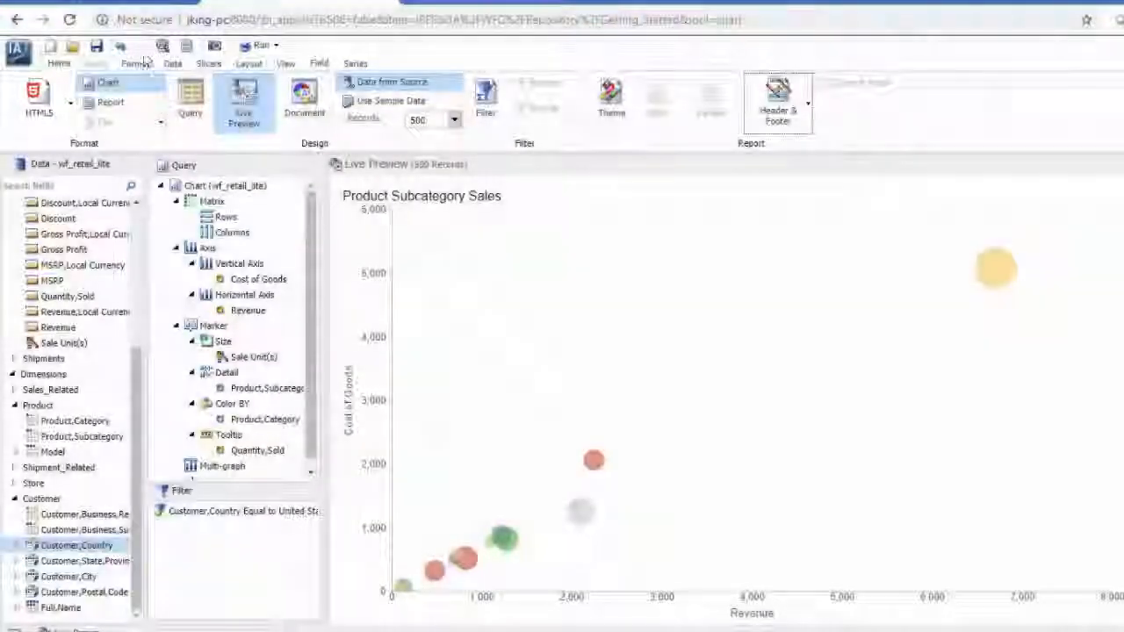
left_click(139, 63)
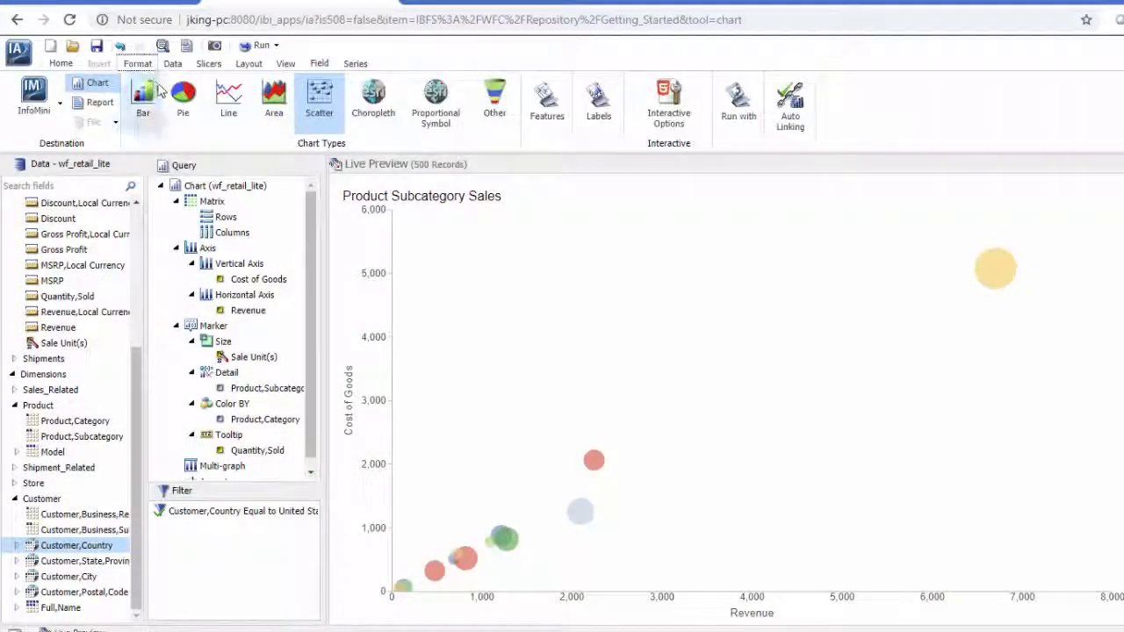
left_click(586, 114)
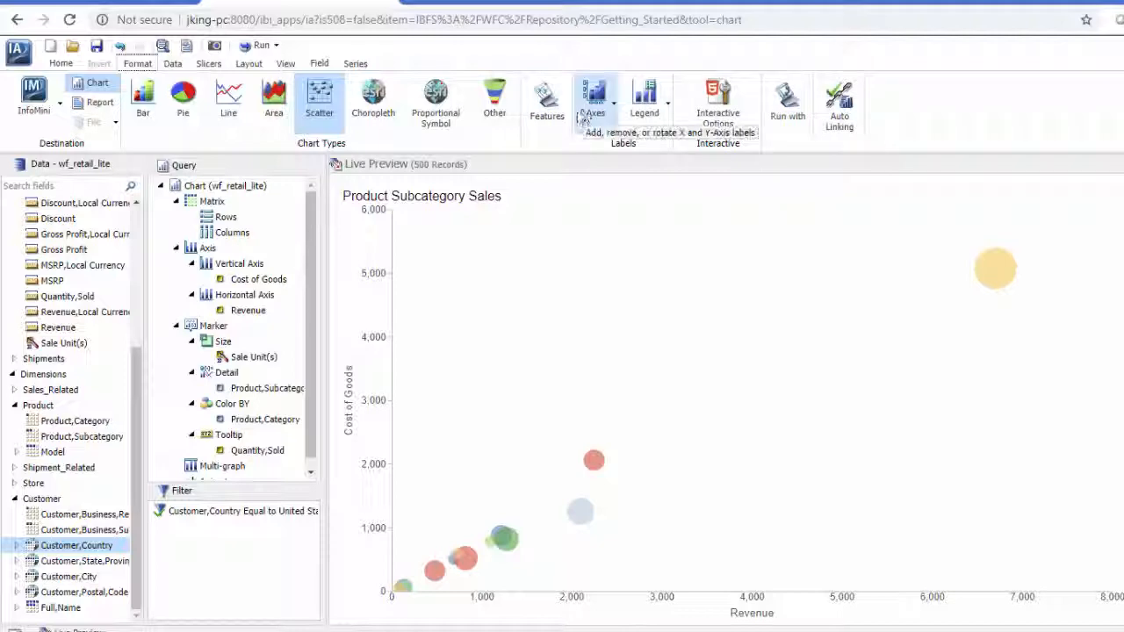
left_click(554, 119)
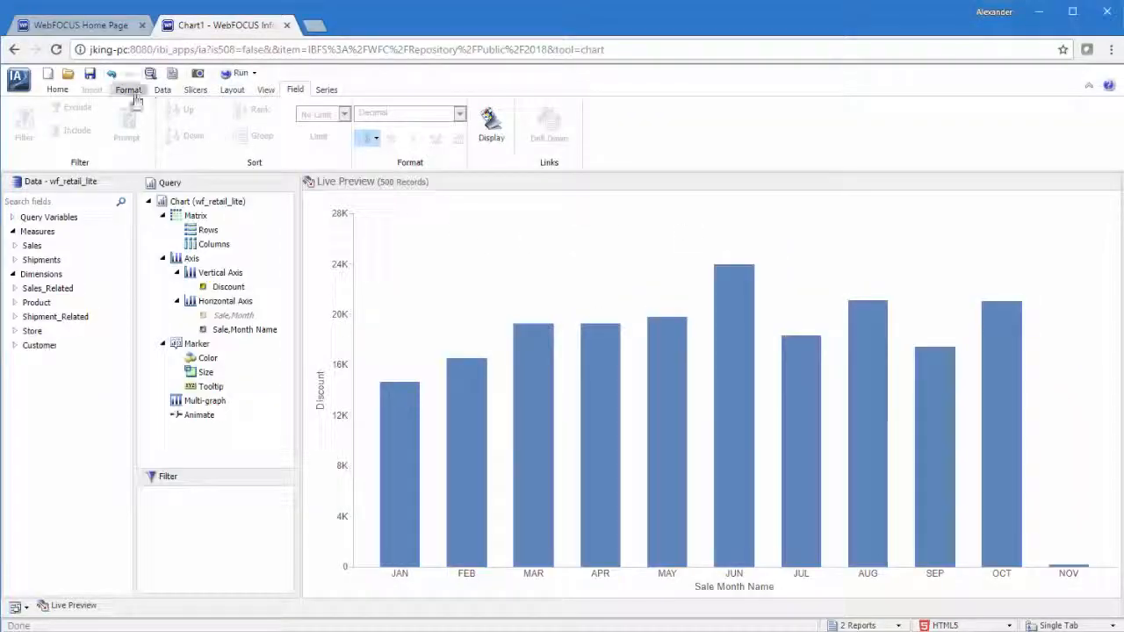
Enable the Narrative feature for the chart of Discount by Sale,Month Name.
left_click(129, 90)
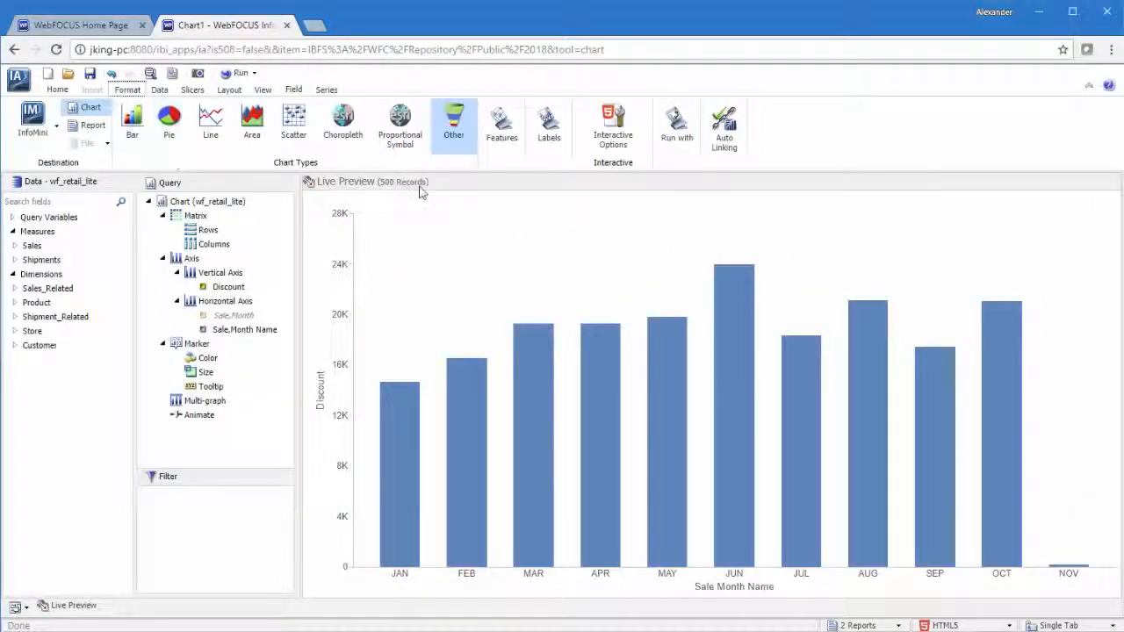
left_click(501, 127)
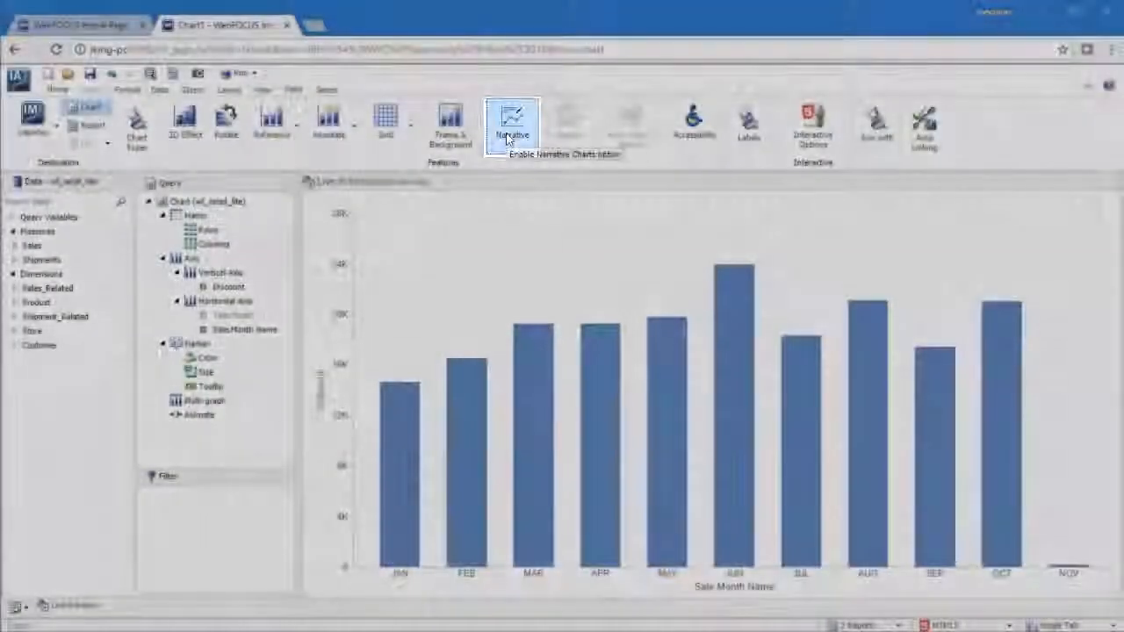
left_click(508, 135)
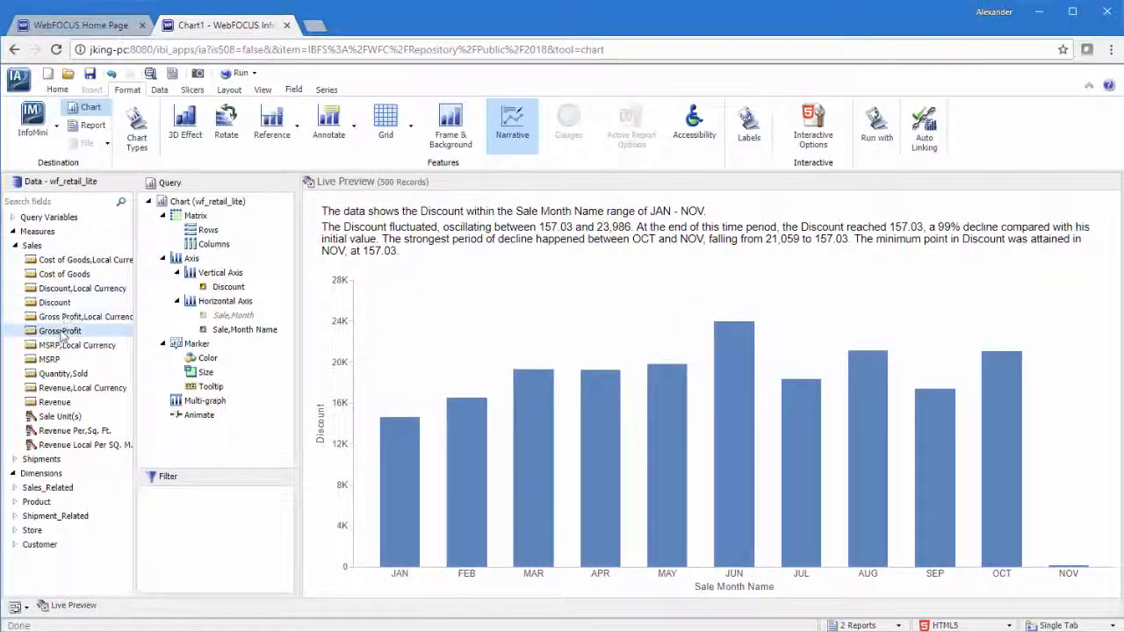
Add Gross Profit to the vertical axis and run the chart to read through its narrative text.
left_click_drag(147, 333, 227, 298)
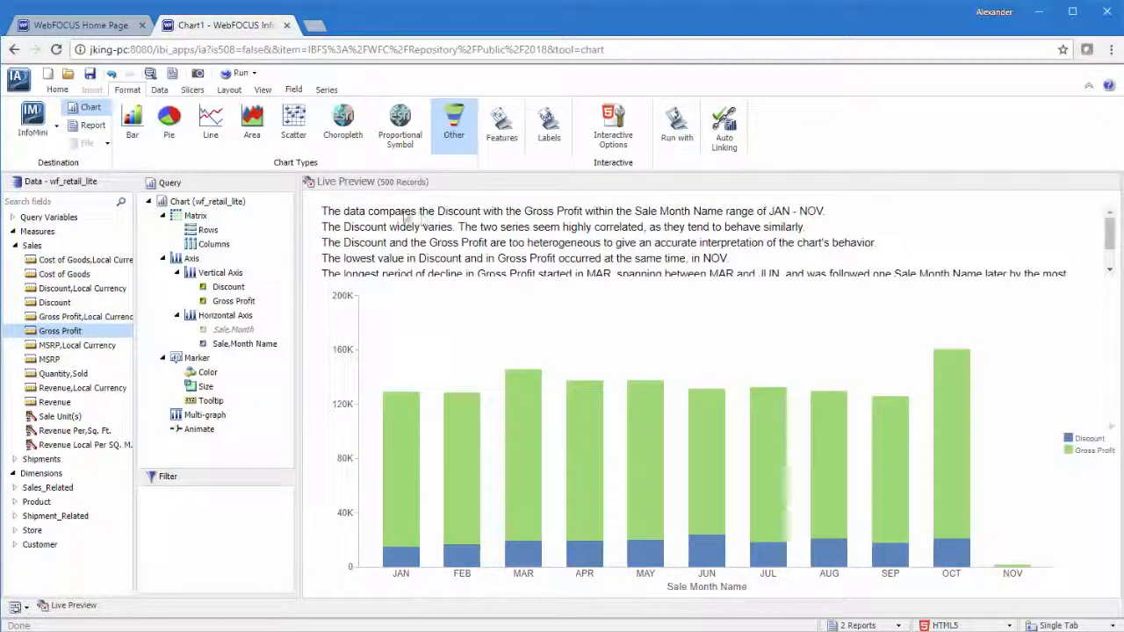
left_click(239, 73)
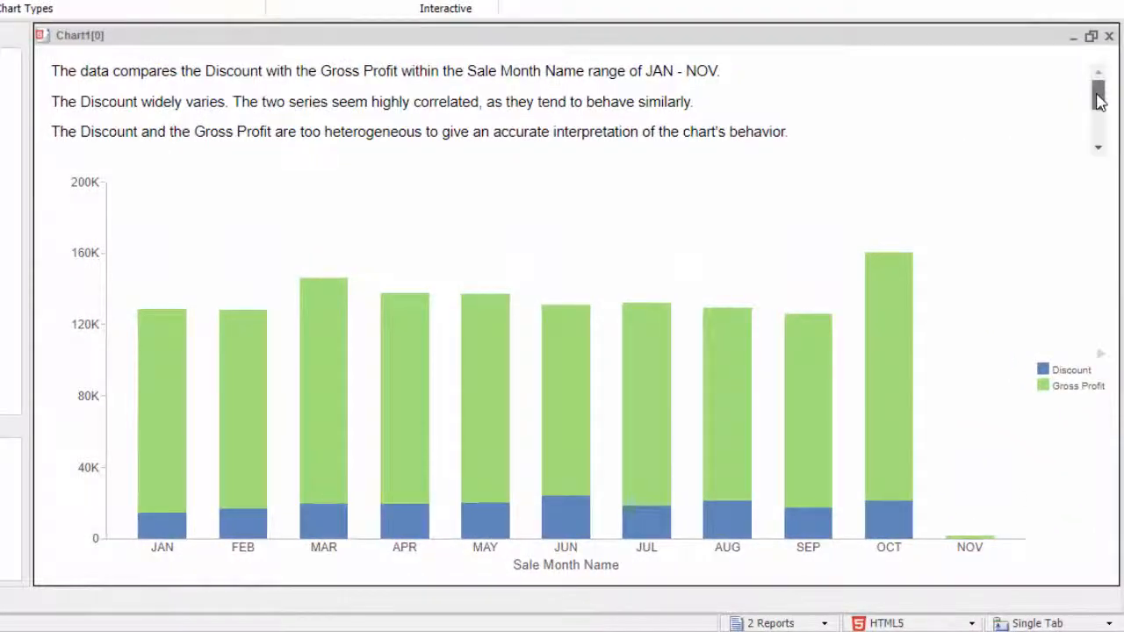
left_click_drag(1099, 98, 1107, 136)
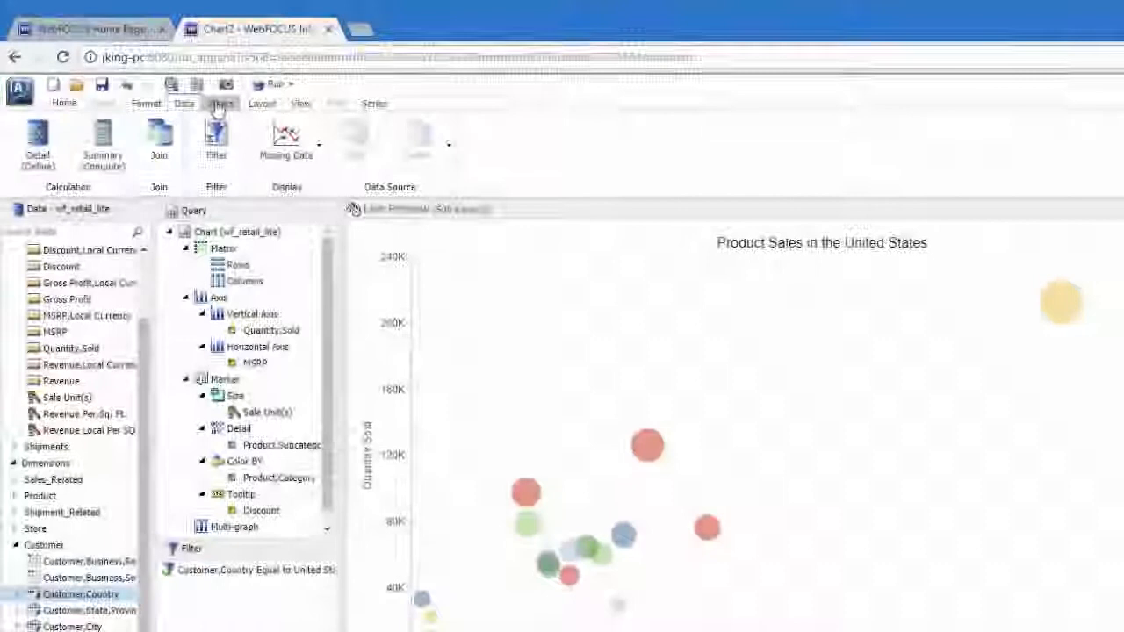
Create a slicer from the Sale,Year field of Transaction Date, Simple and set it to 2016.
left_click(221, 103)
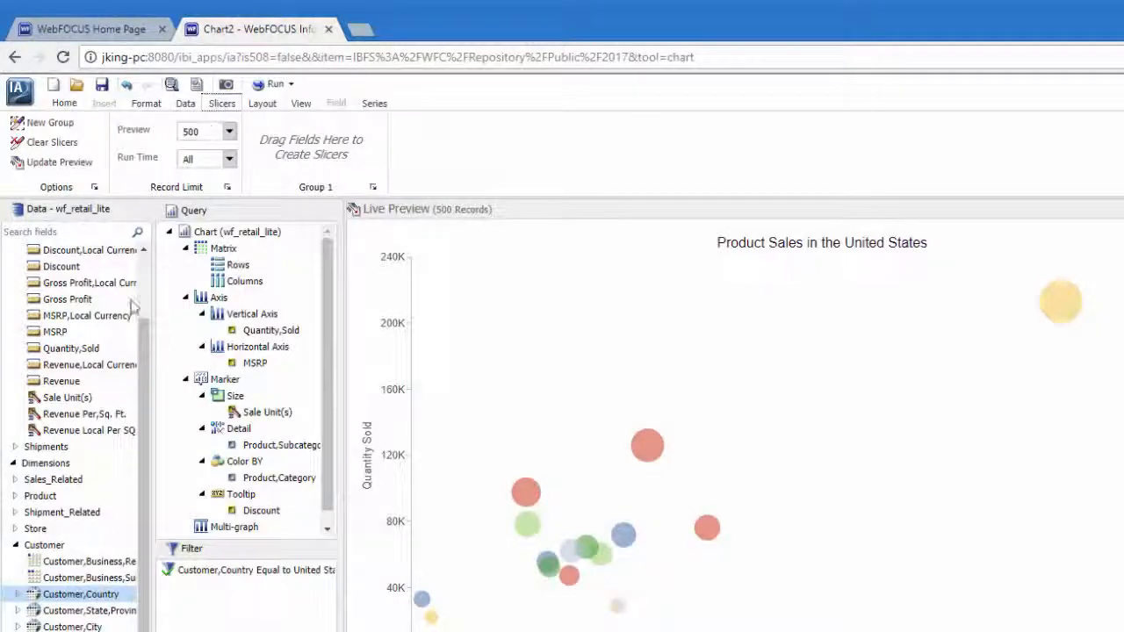
left_click(13, 480)
left_click(19, 496)
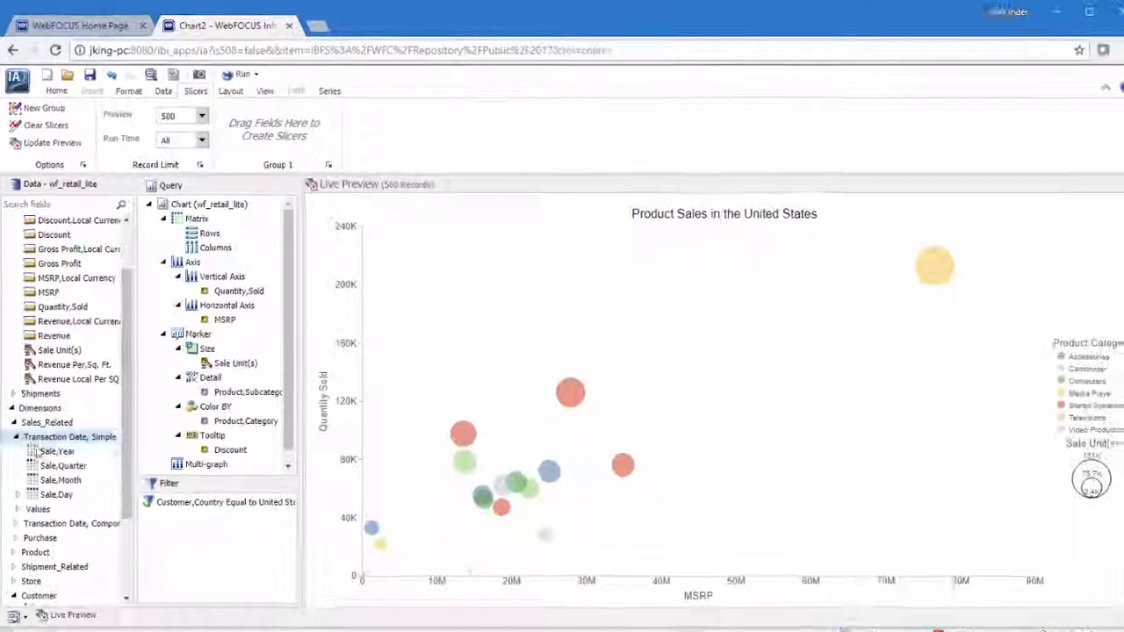
left_click_drag(63, 497, 300, 153)
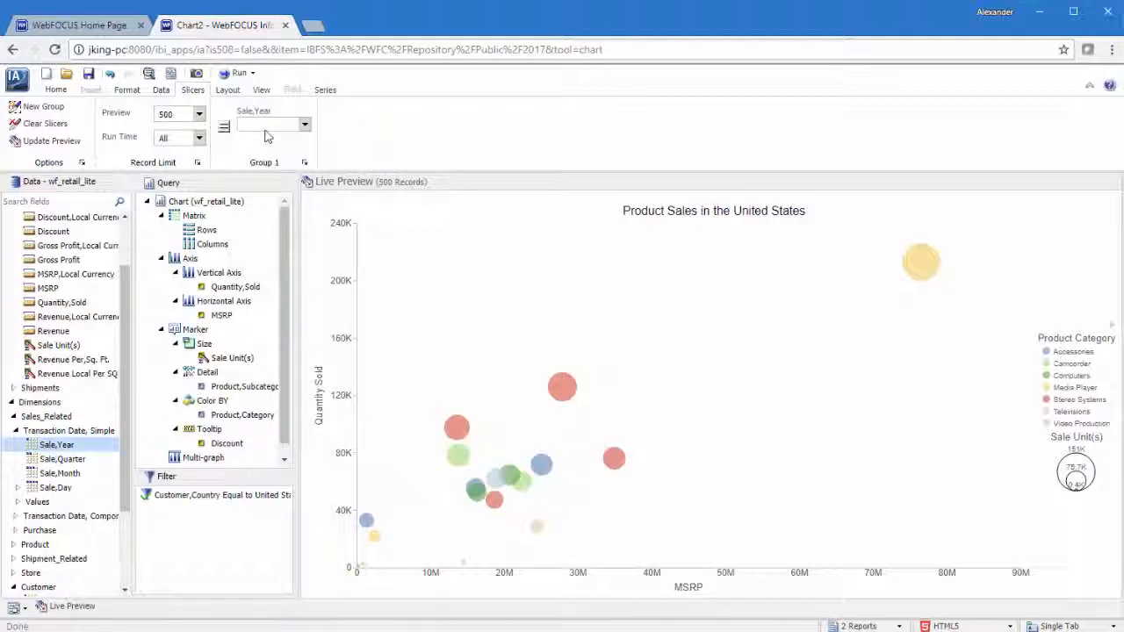
left_click(304, 125)
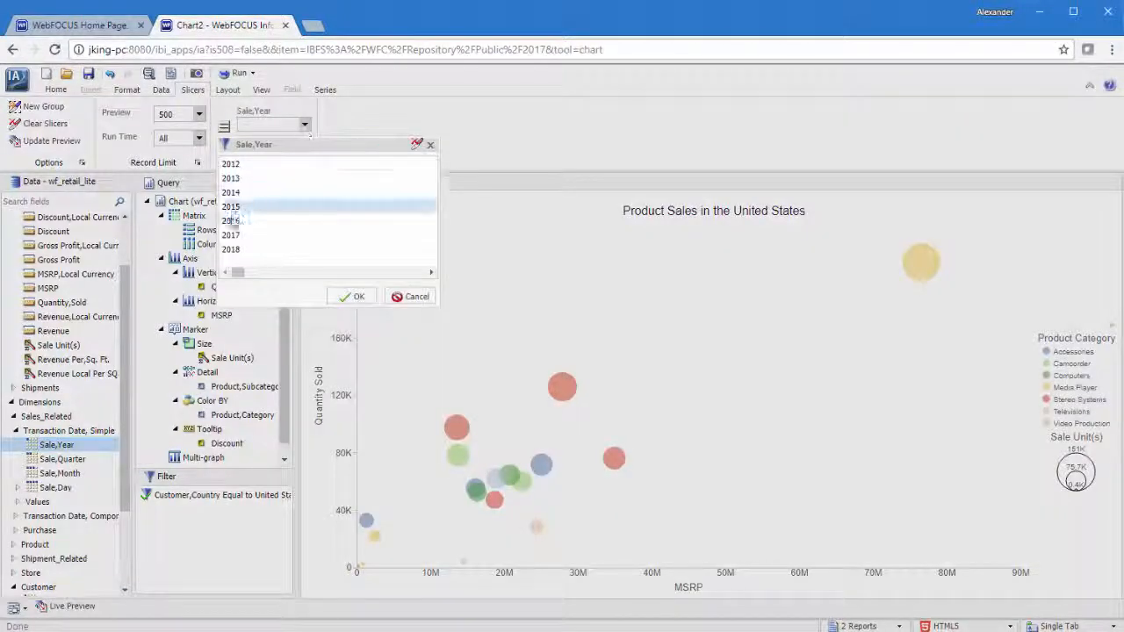
left_click(231, 220)
left_click(351, 296)
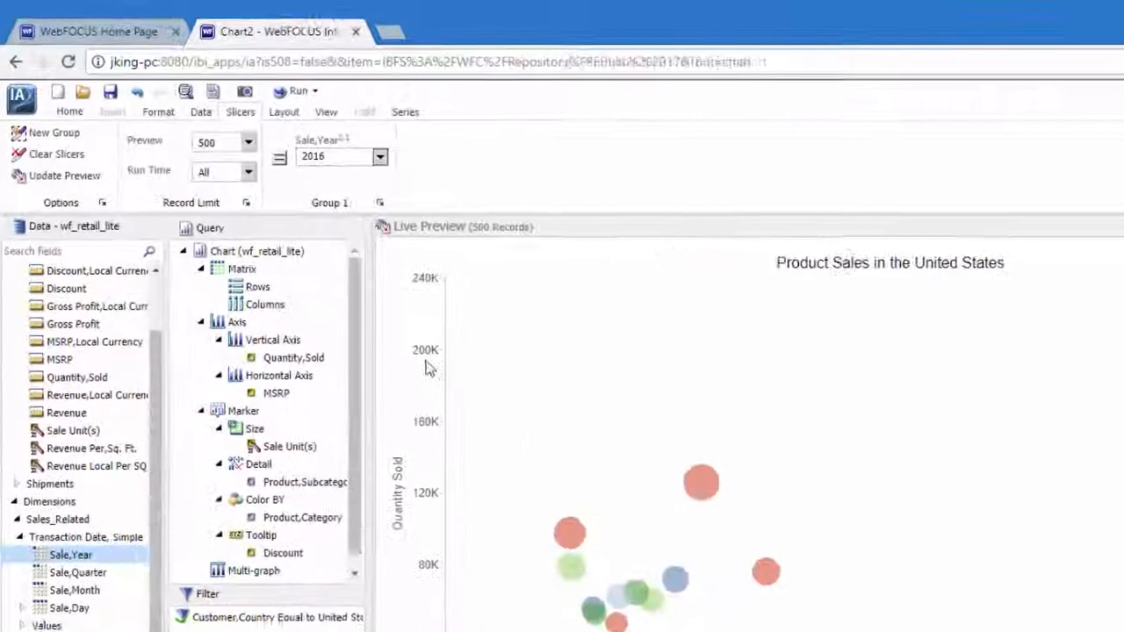
left_click(285, 115)
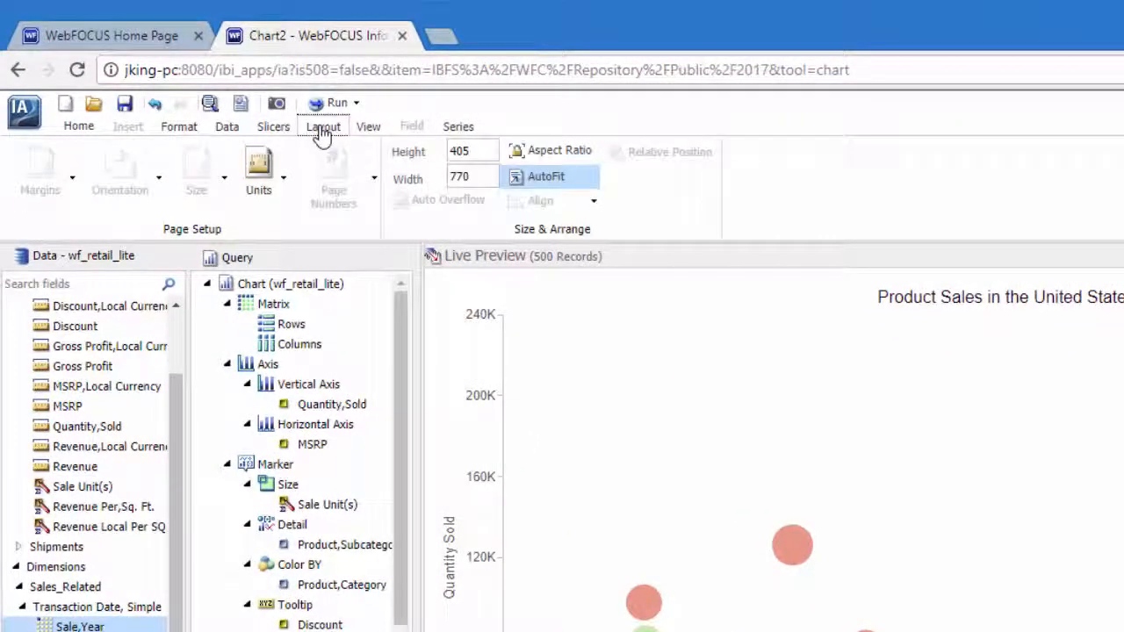
left_click(361, 128)
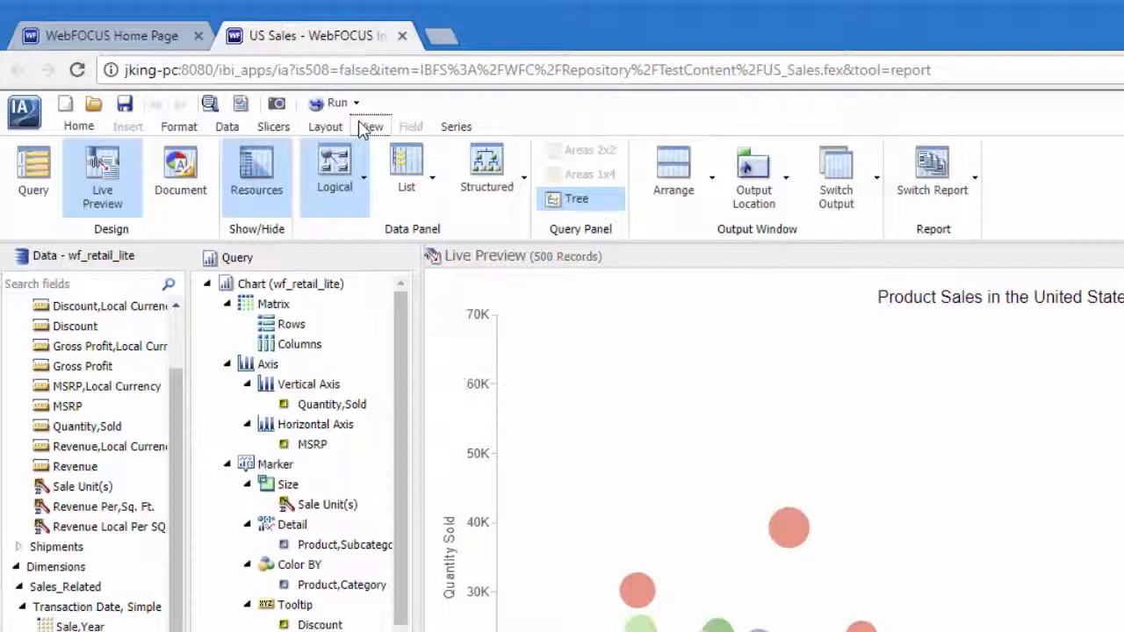
Give Series 1 - Camcorder a purple solid fill with red 170, green 1 and blue 232.
left_click(456, 127)
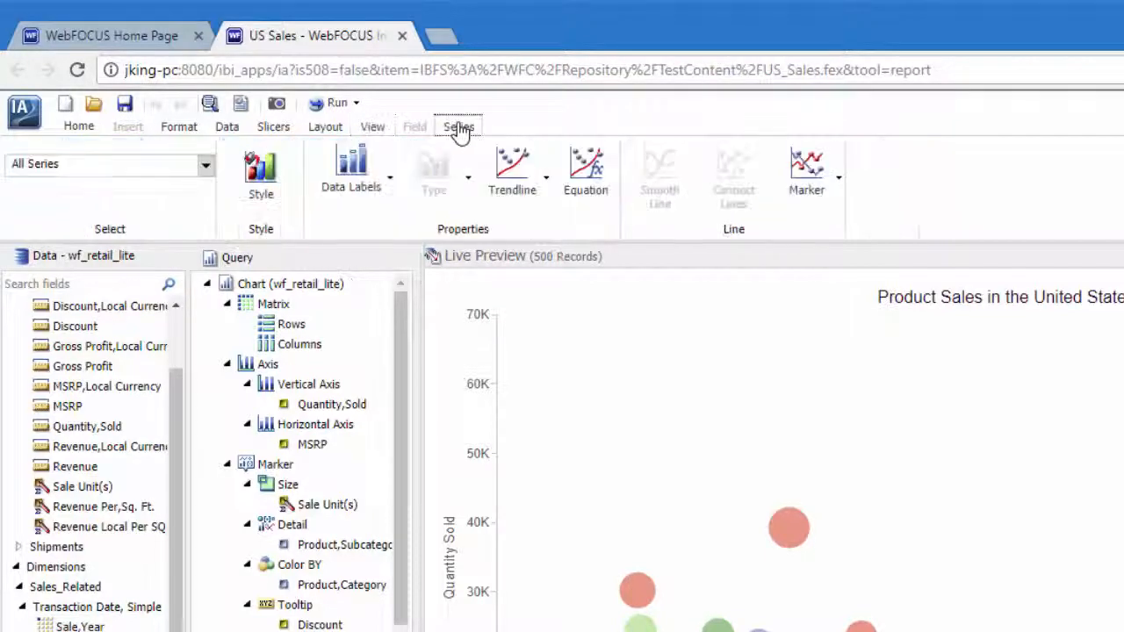
left_click(205, 166)
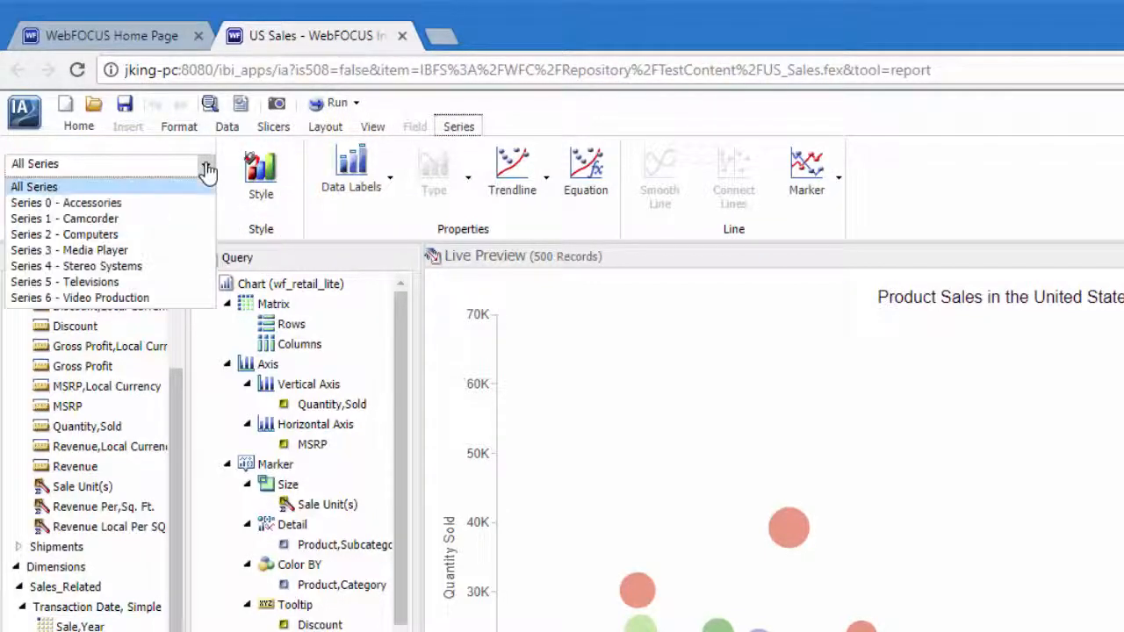
left_click(167, 219)
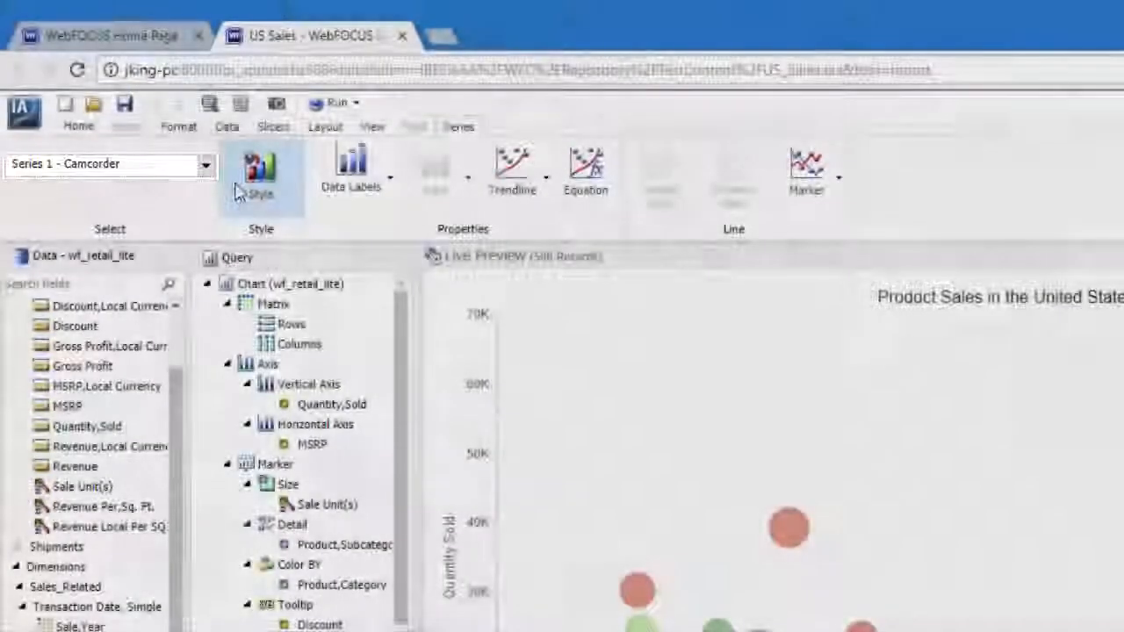
left_click(260, 169)
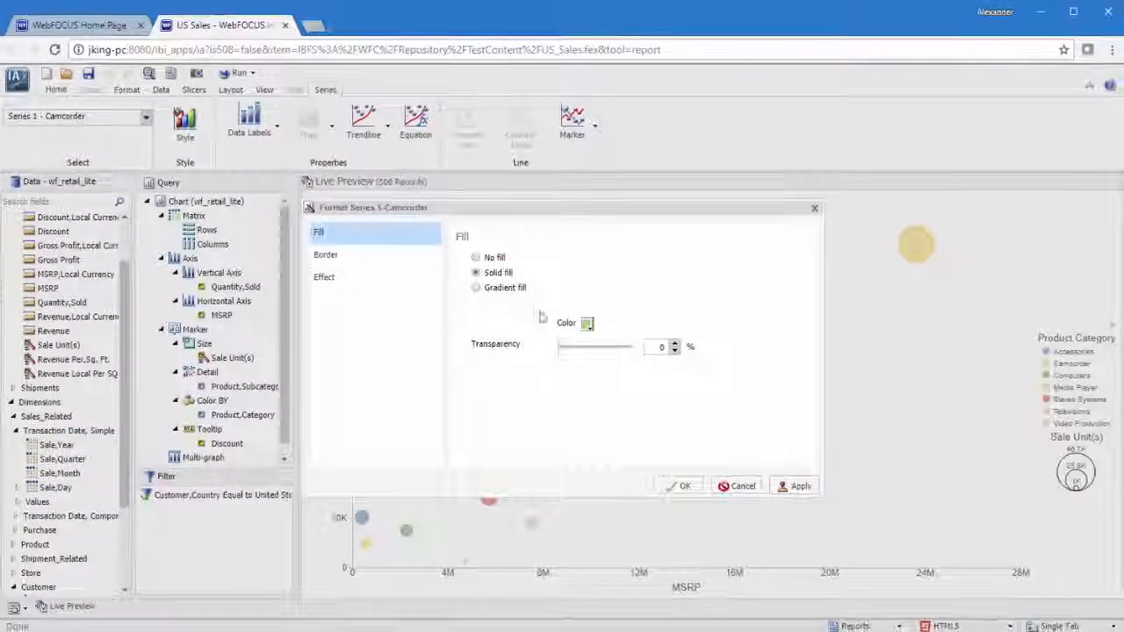
left_click(617, 340)
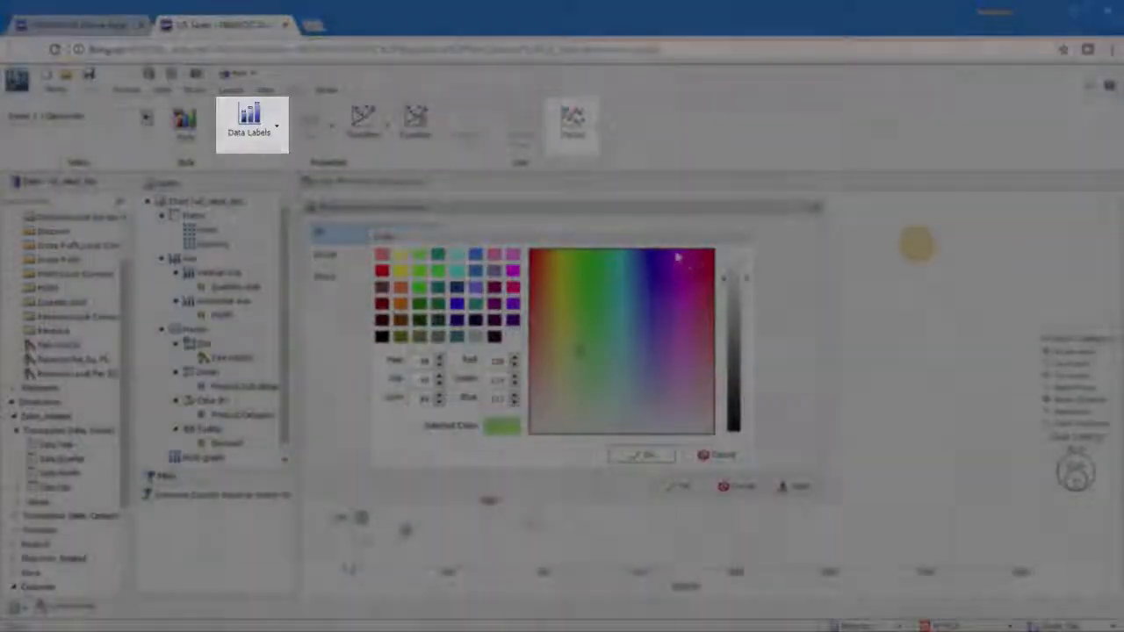
left_click(675, 253)
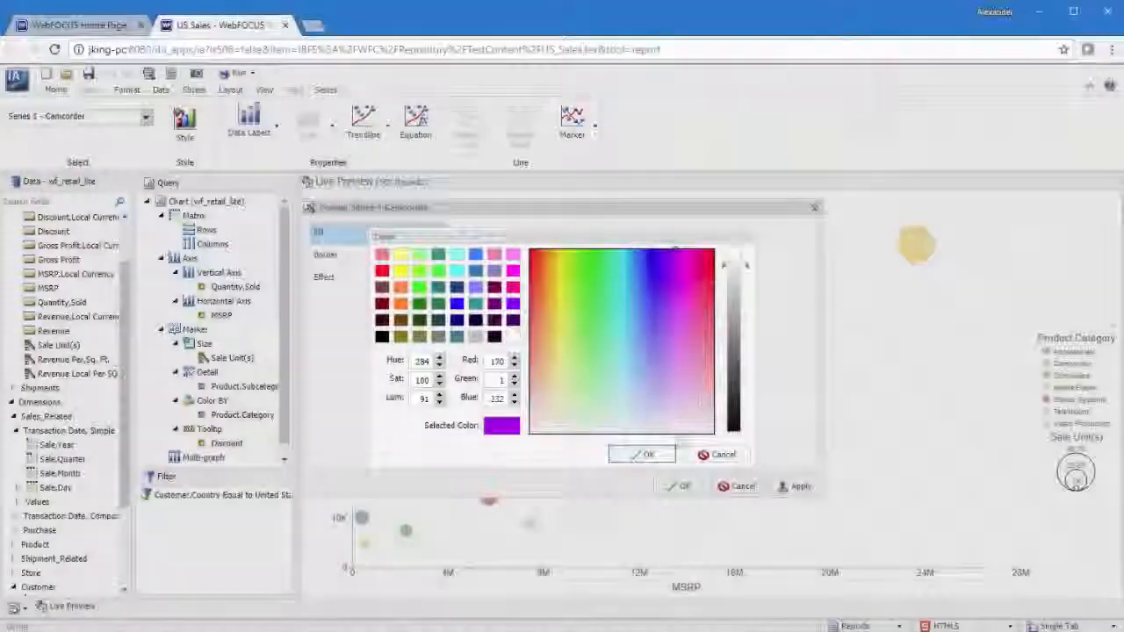
left_click(641, 455)
left_click(681, 485)
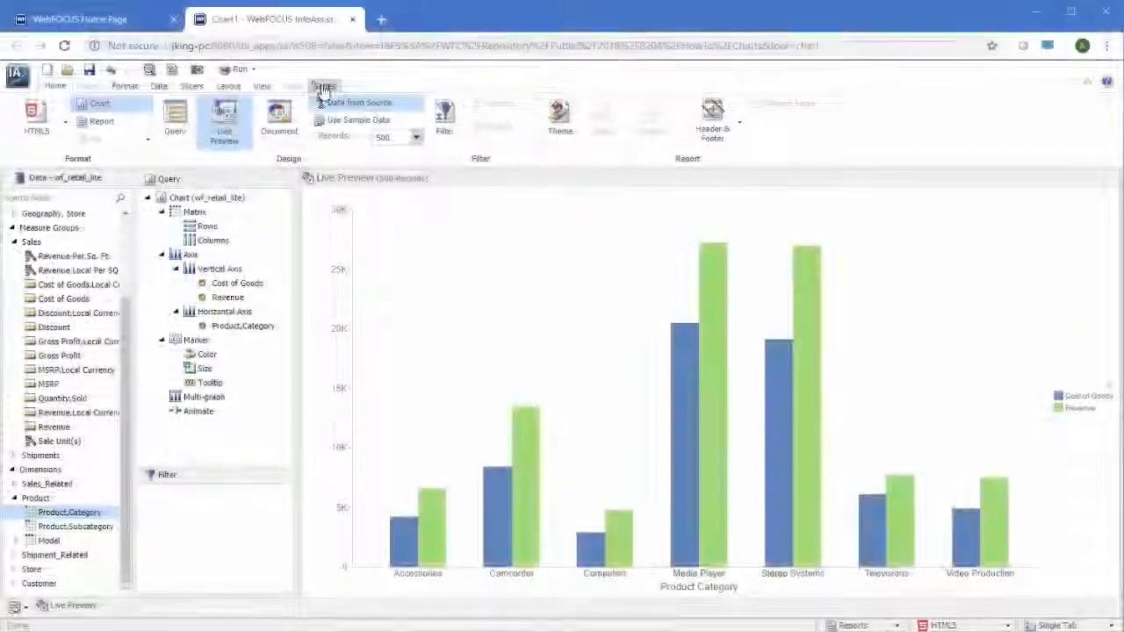
Change the series type of Series 0 - Cost of Goods in the bar chart.
left_click(326, 86)
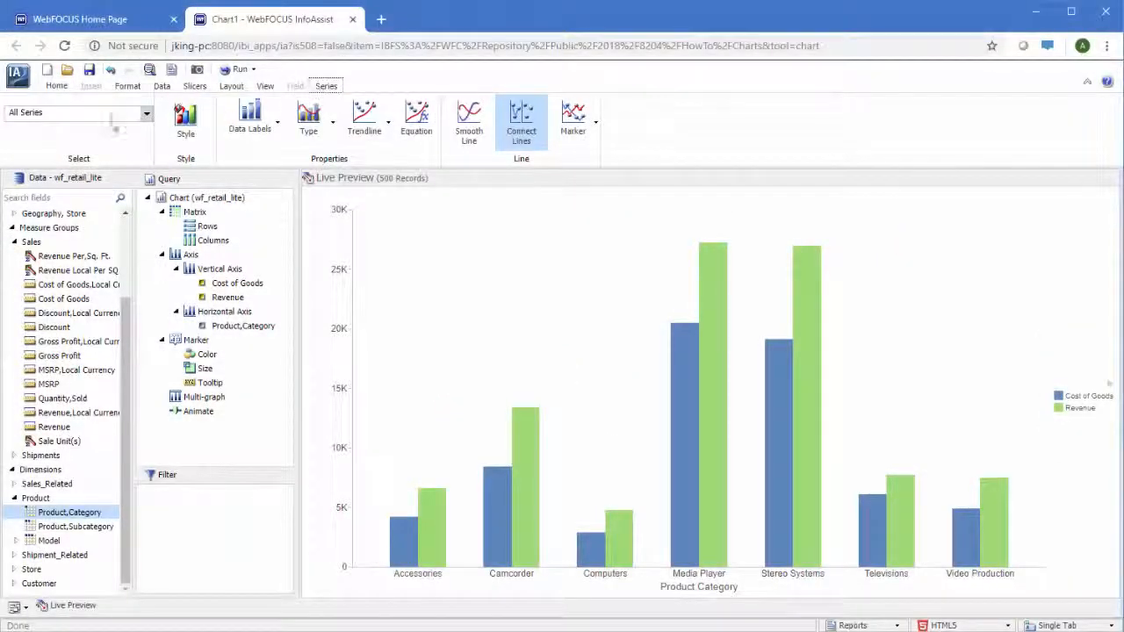
left_click(114, 112)
left_click(85, 134)
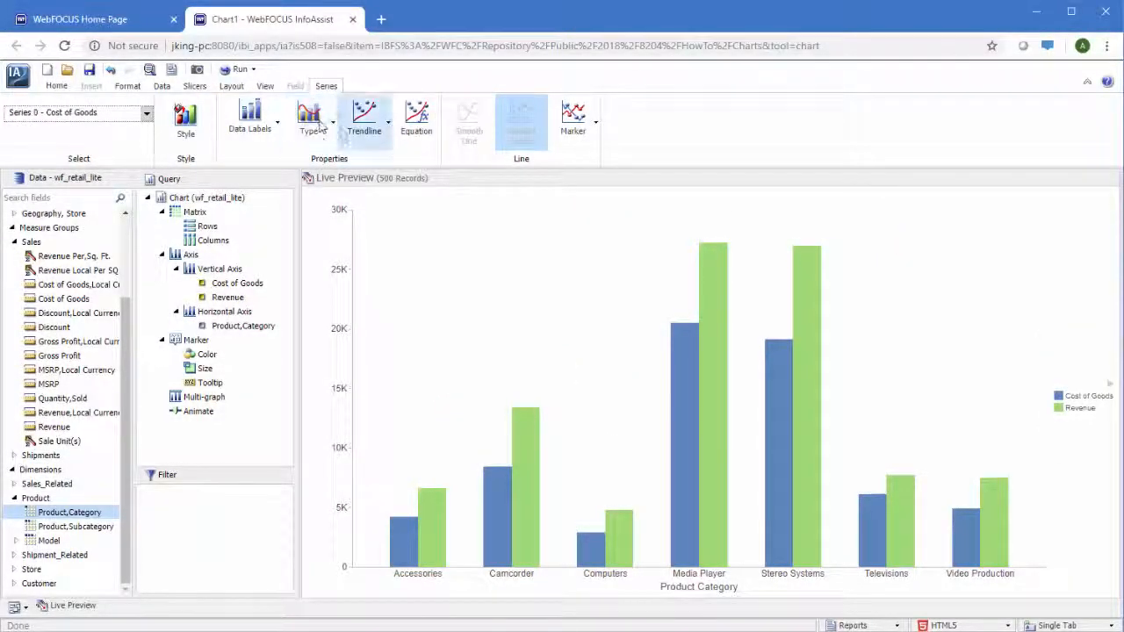
left_click(320, 127)
left_click(304, 187)
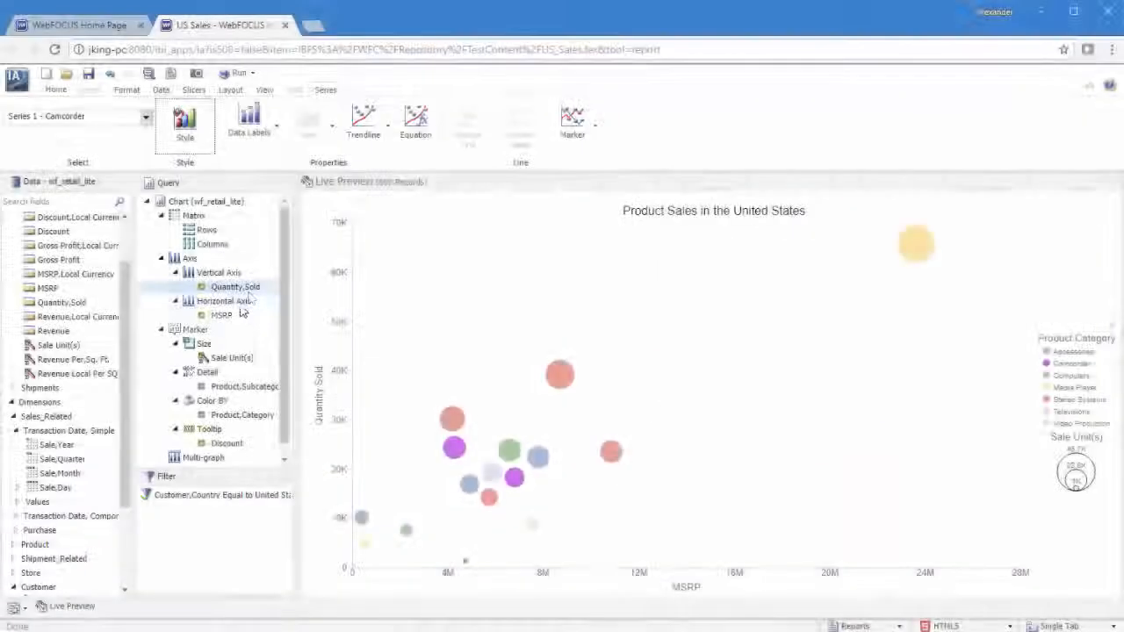
Select MSRP on the horizontal axis and look through its display and currency format options.
left_click(234, 318)
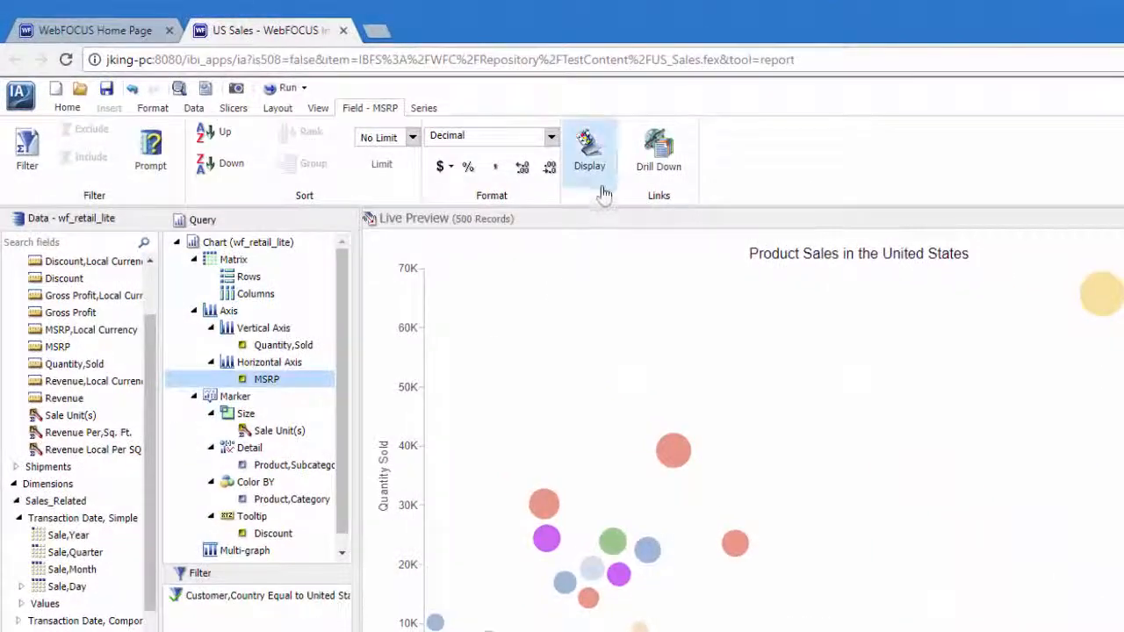
left_click(603, 167)
left_click(450, 167)
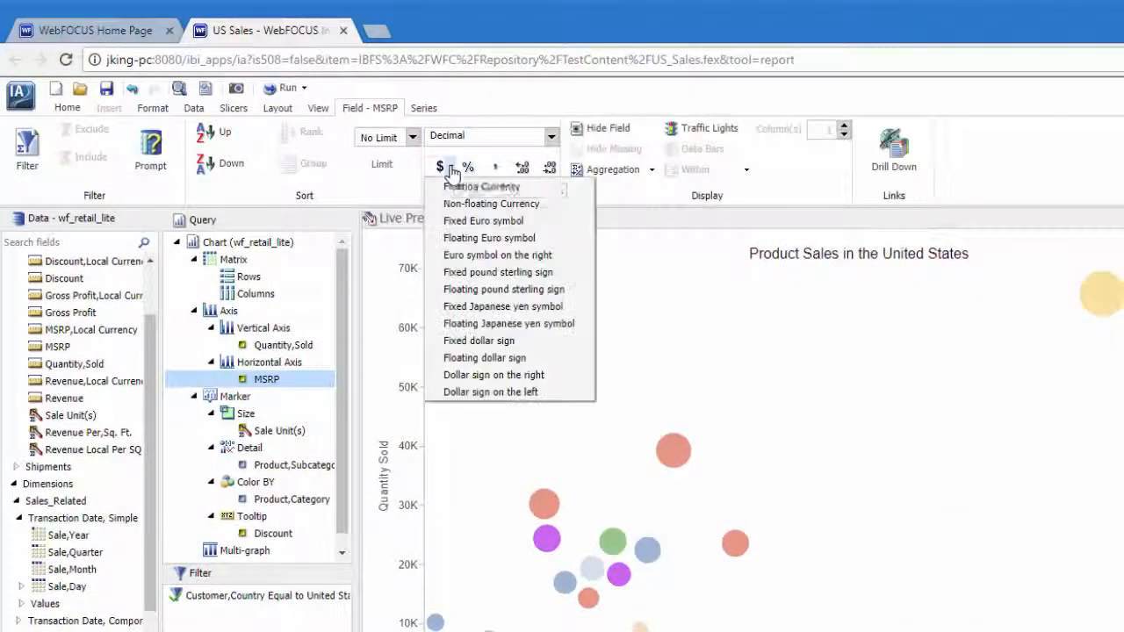
left_click(450, 169)
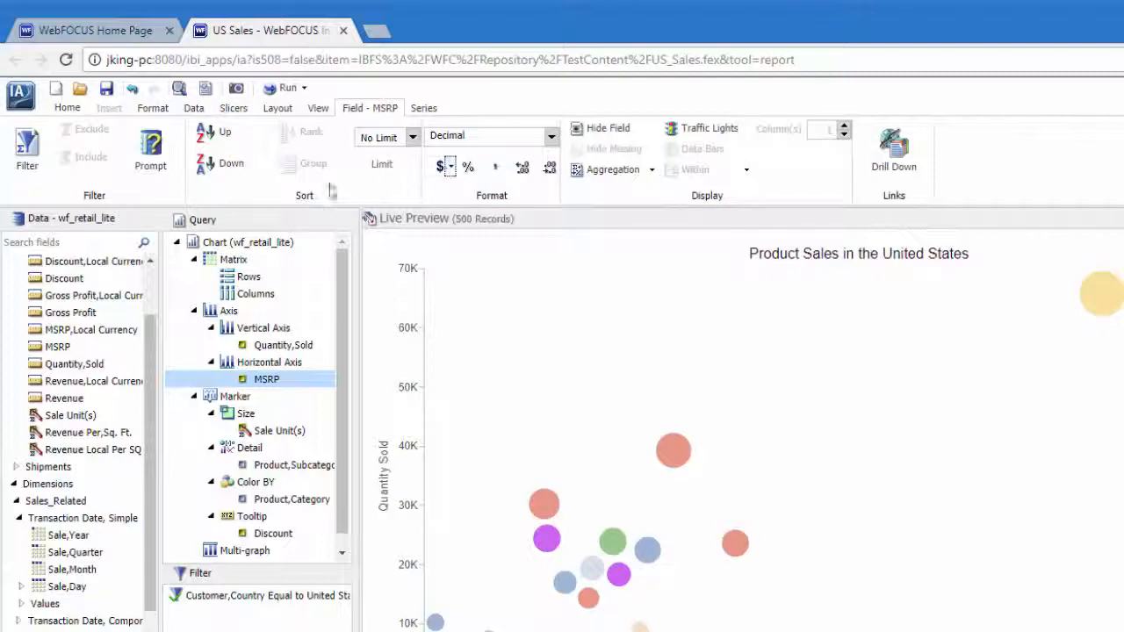
Save a copy of the chart as US Sales in the 2017 folder of the Public domain.
left_click(19, 93)
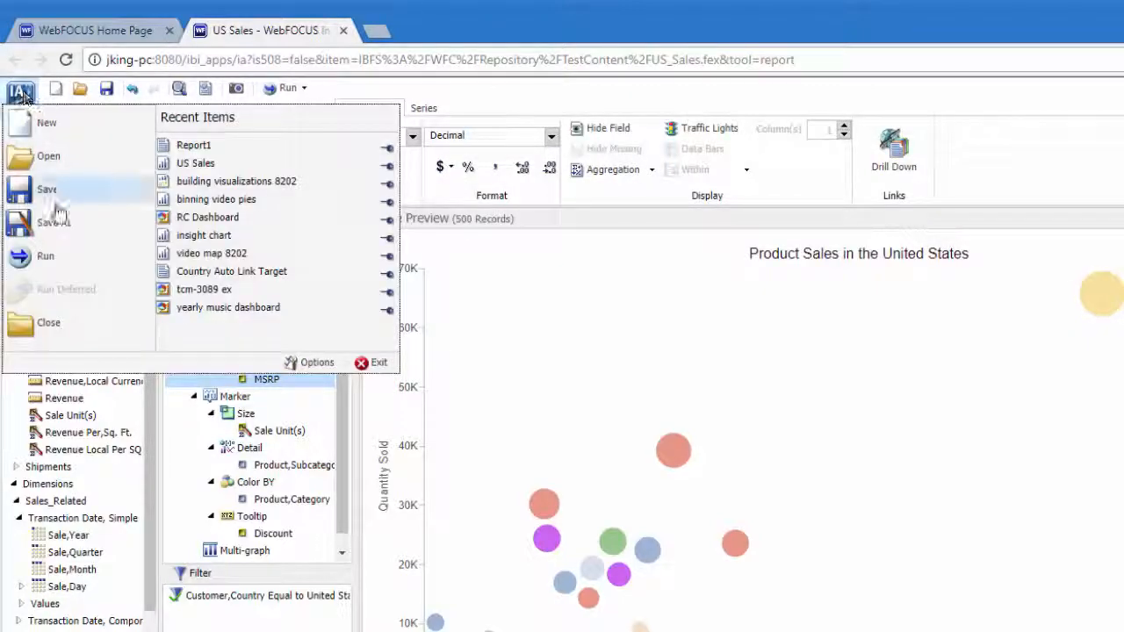
left_click(58, 220)
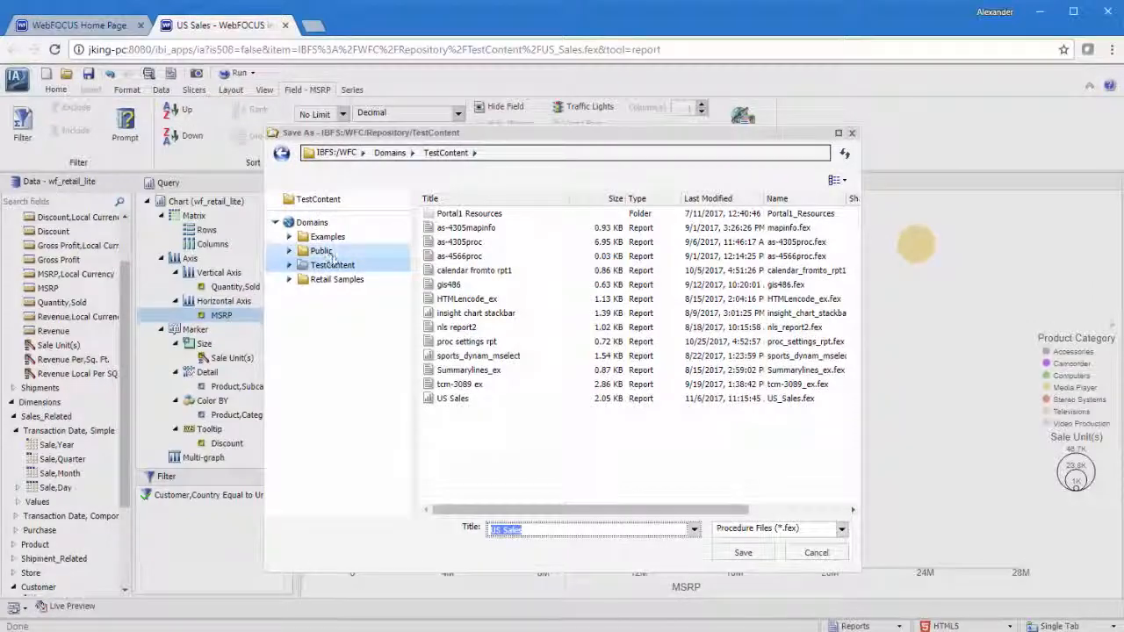
left_click(322, 251)
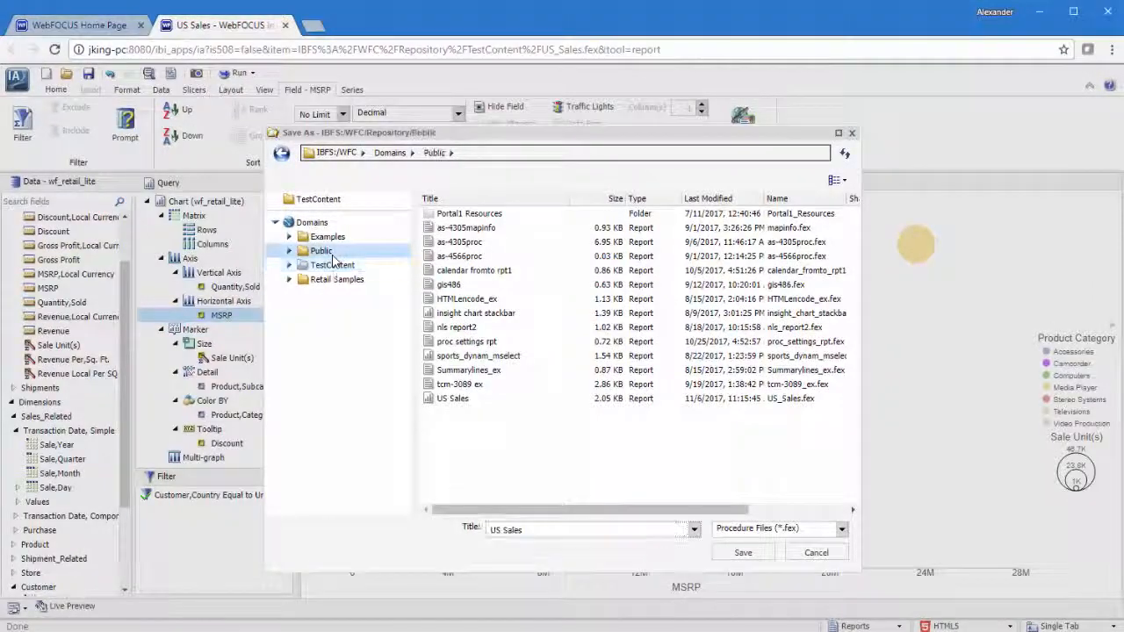
double_click(447, 214)
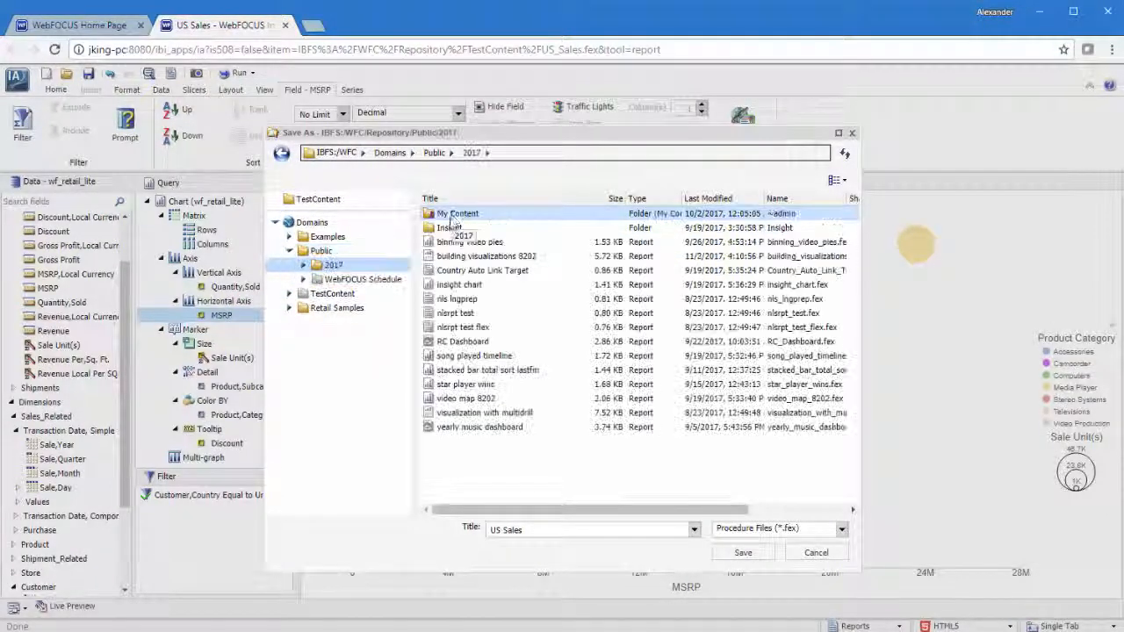
left_click(744, 553)
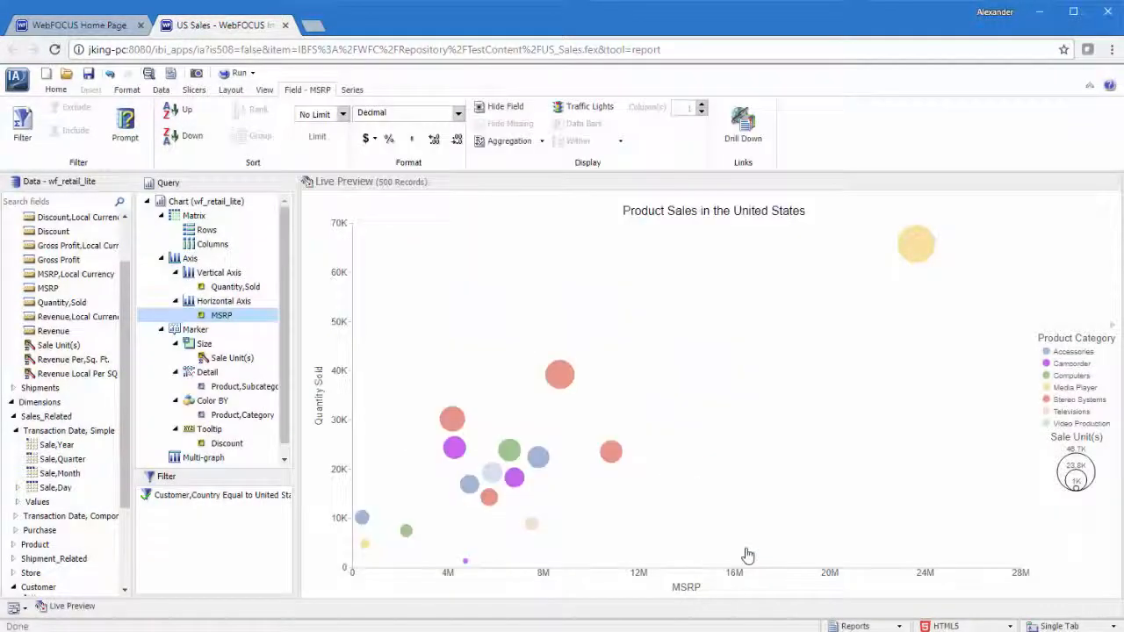